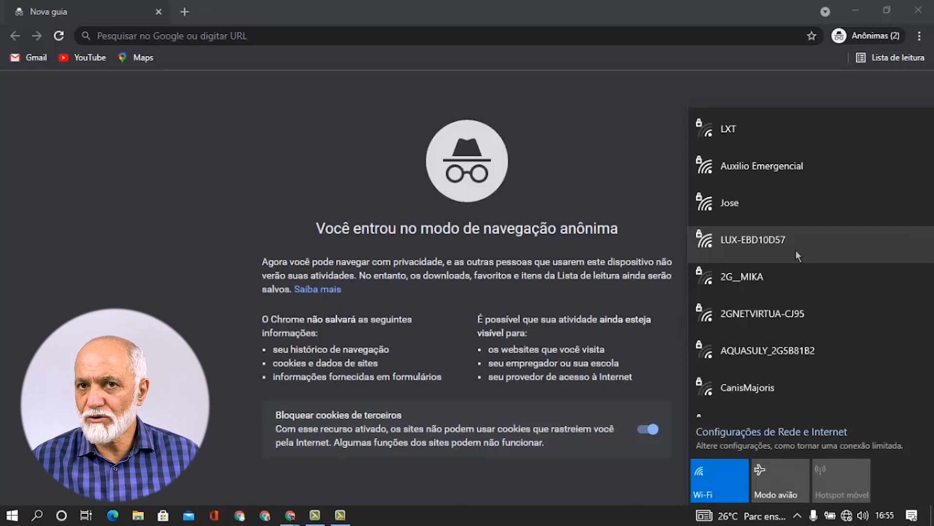
# Connect to the secured LUX-EBD10D57 Wi-Fi using its network key, allowing network discovery.
pyautogui.click(784, 247)
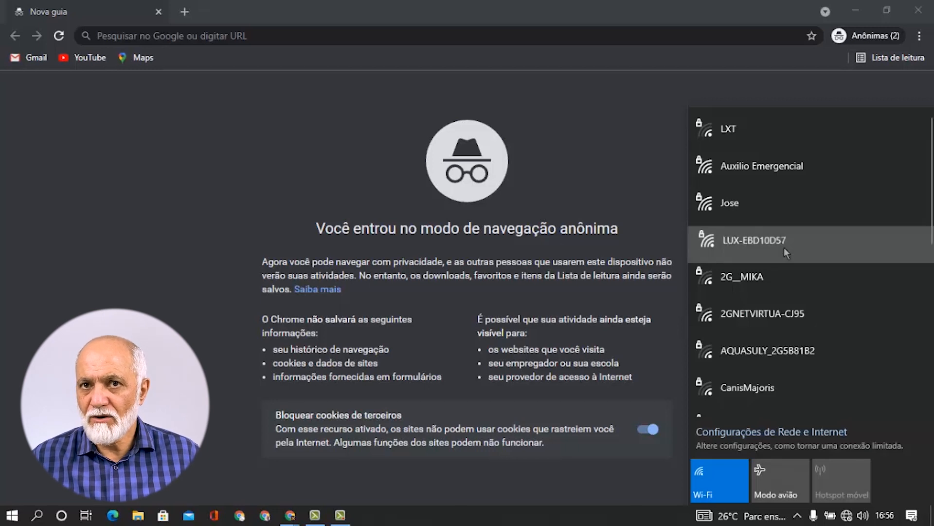
pyautogui.click(871, 306)
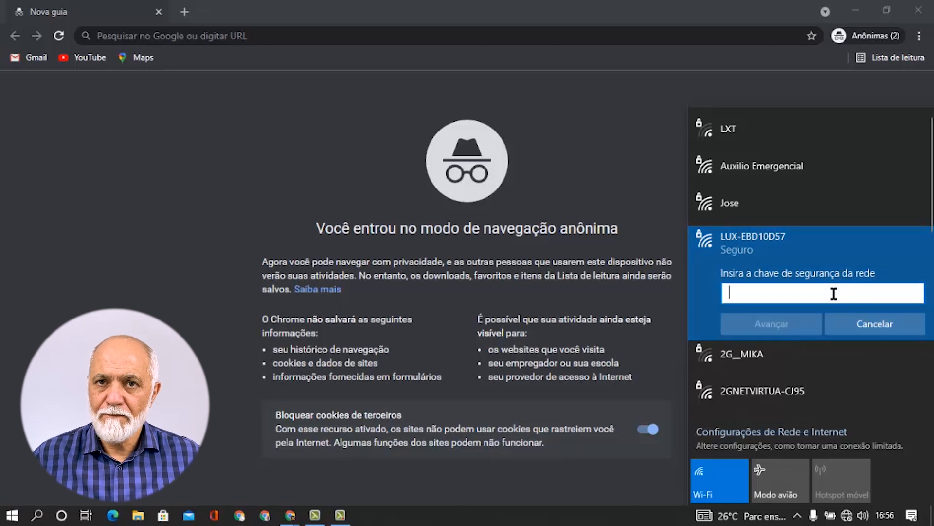
pyautogui.write('••••')
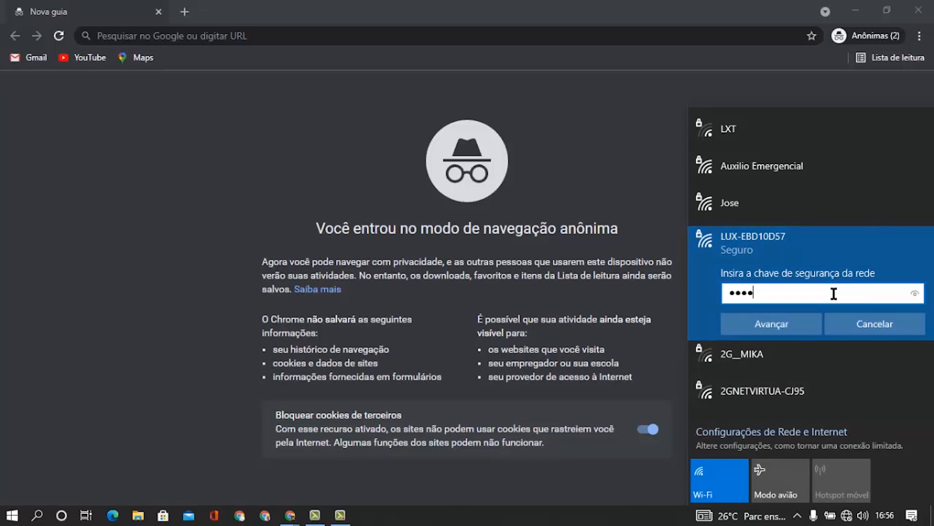
pyautogui.write('••••')
pyautogui.click(783, 329)
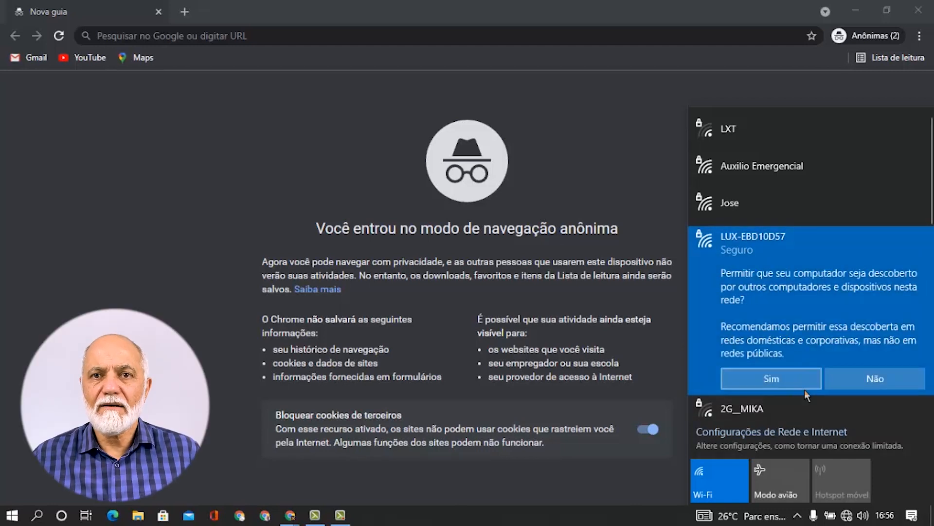
pyautogui.click(799, 381)
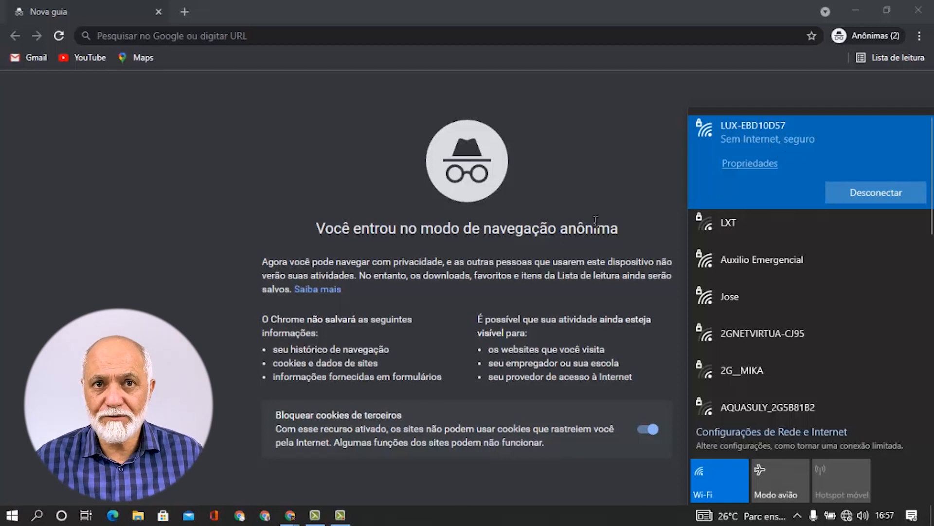
pyautogui.click(265, 34)
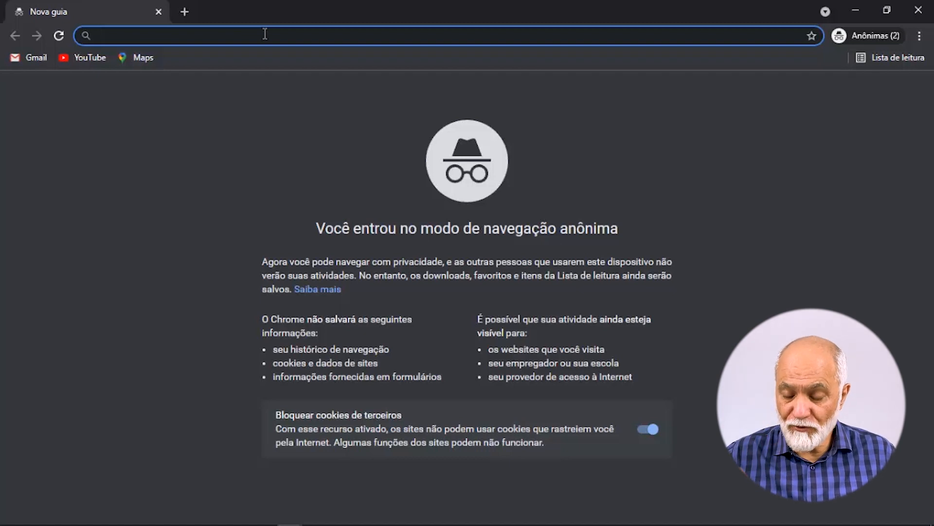
# Open 192.168.1.212 and log in with the admin account, with Mantenha-me conectado ticked.
pyautogui.write('192.')
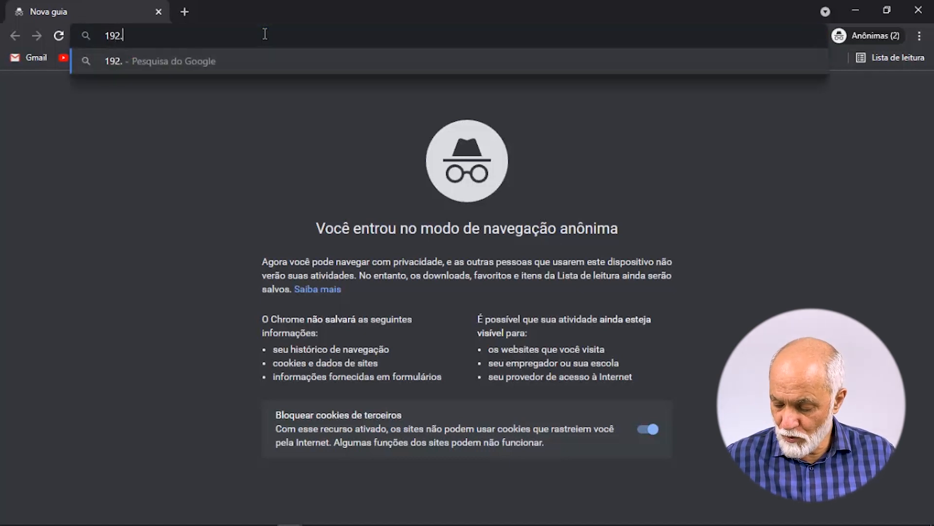
pyautogui.write('168.1.212')
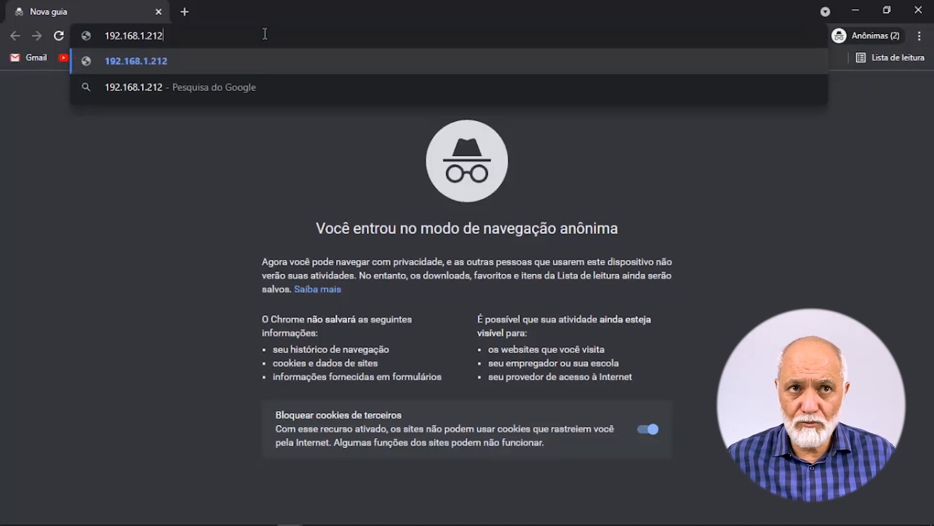
pyautogui.press('Return')
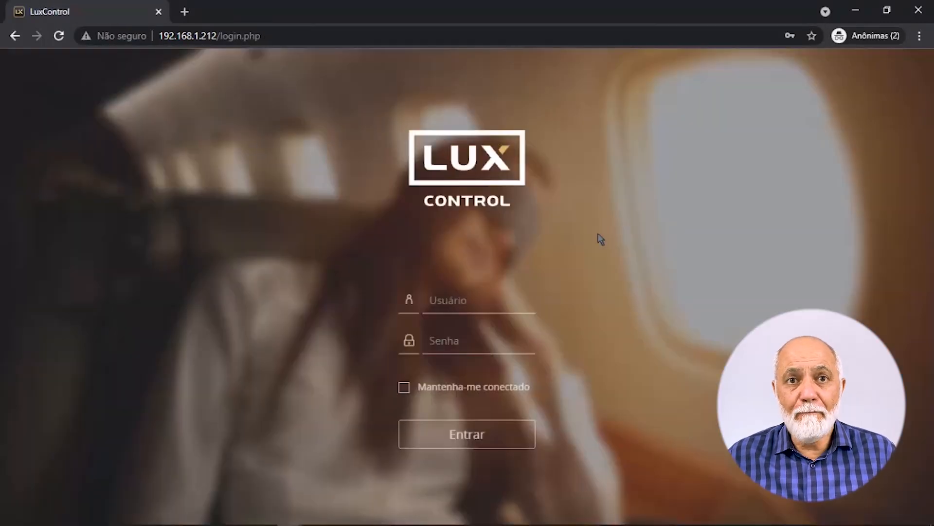
pyautogui.click(486, 302)
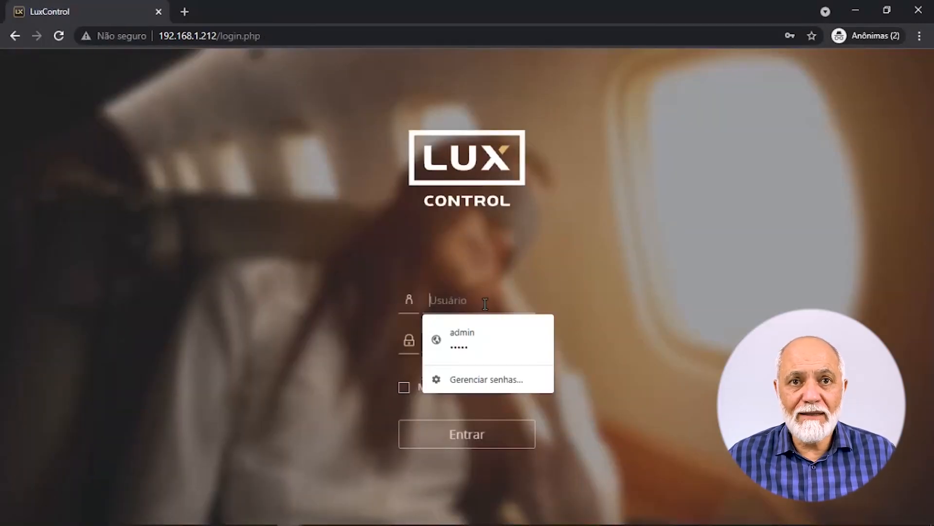
pyautogui.write('admin')
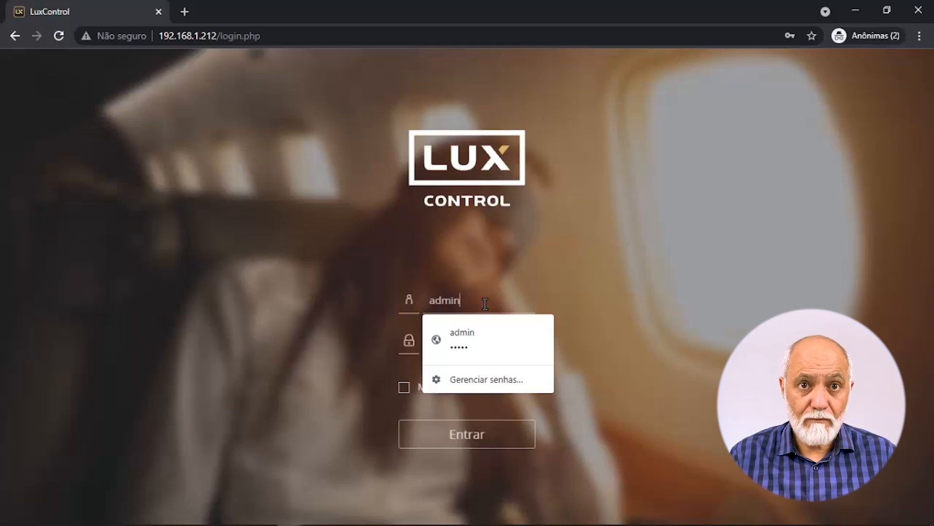
pyautogui.press('Tab')
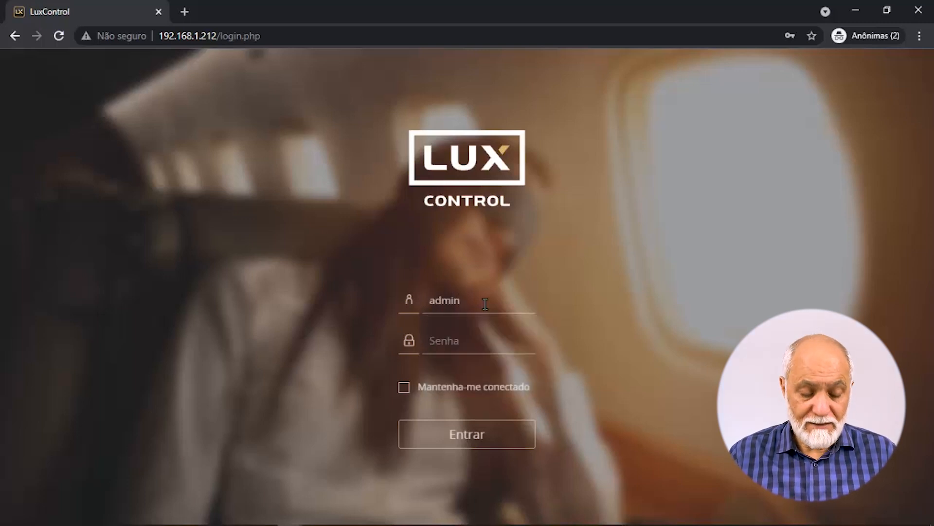
pyautogui.write('admin')
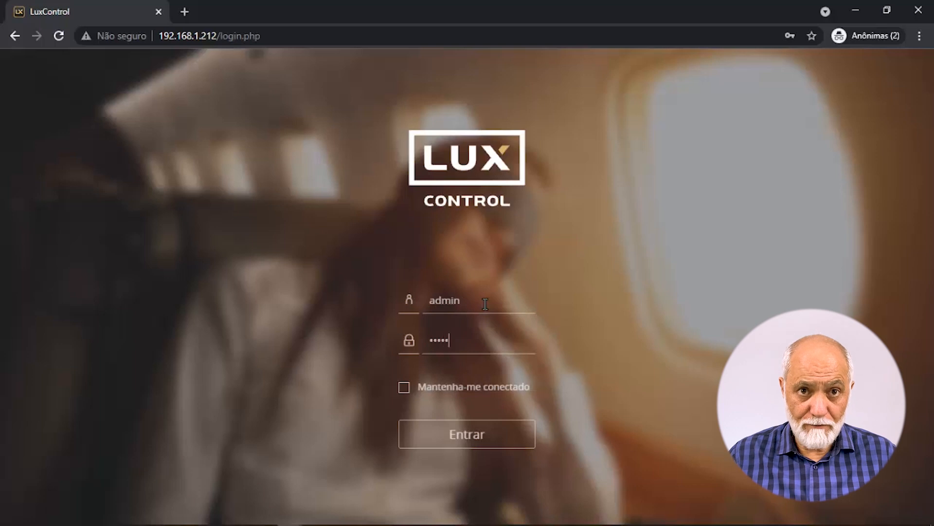
pyautogui.click(404, 387)
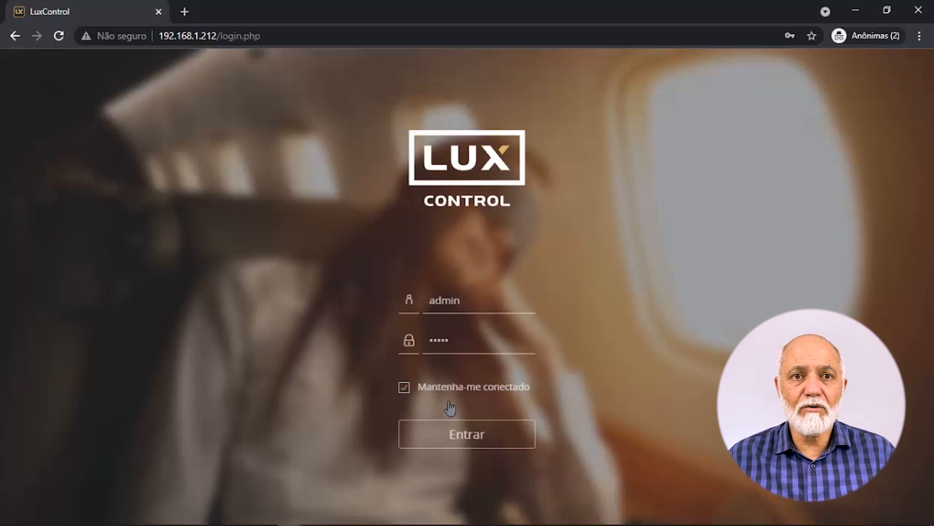
pyautogui.click(476, 444)
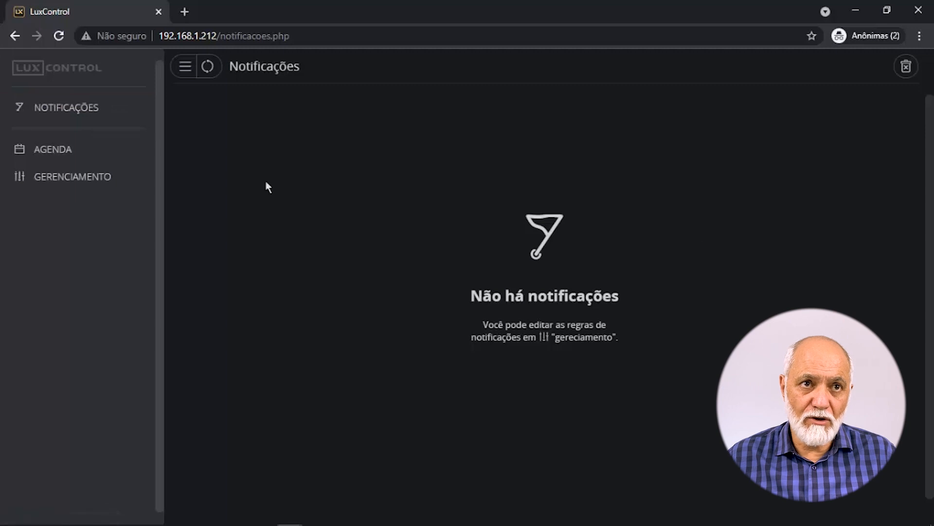
# Visit the Agenda page, then go to the Gerenciamento page.
pyautogui.click(74, 151)
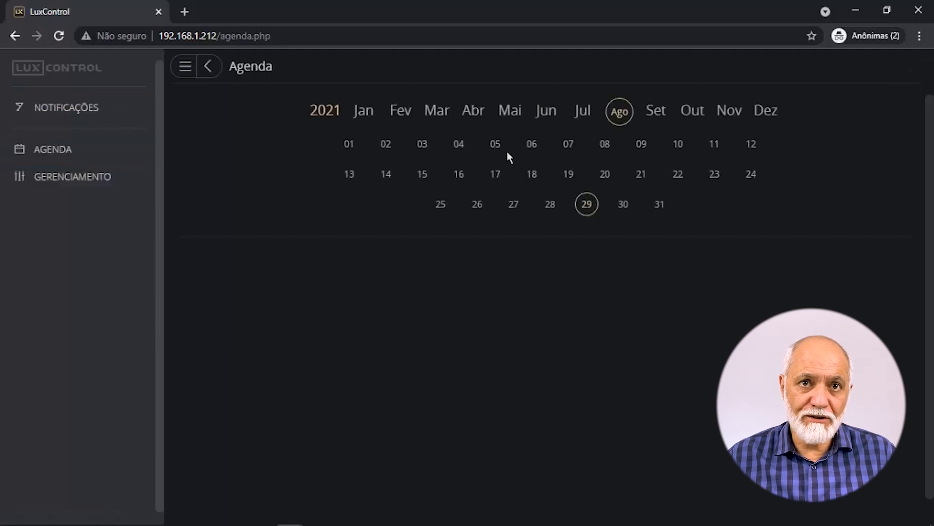
pyautogui.click(57, 185)
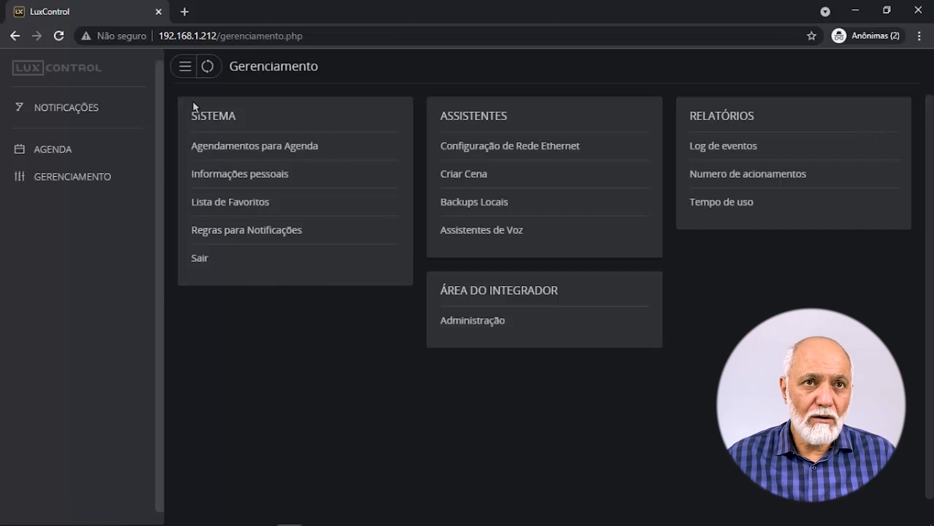
# Switch the PC to the LXT Wi-Fi network and load 192.168.10.234 in the second window.
pyautogui.moveTo(163, 36); pyautogui.dragTo(217, 38)
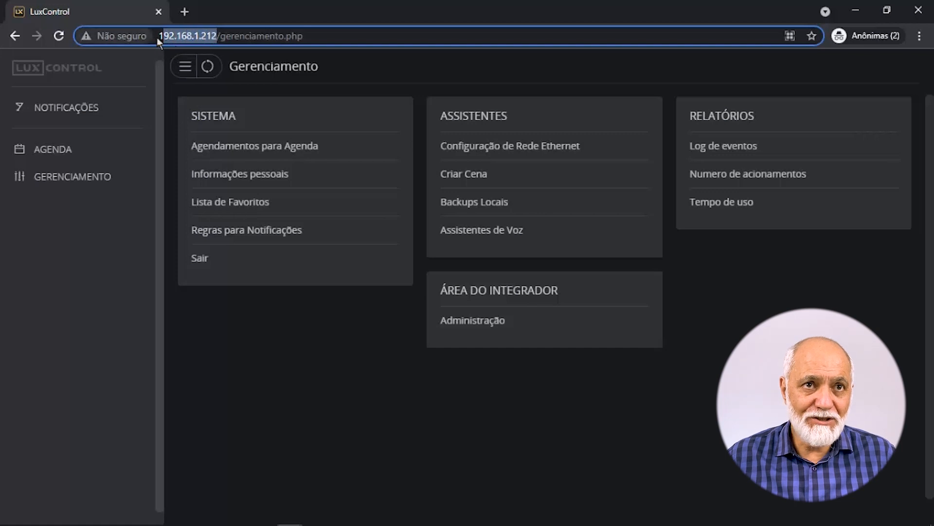
pyautogui.moveTo(159, 36); pyautogui.dragTo(215, 34)
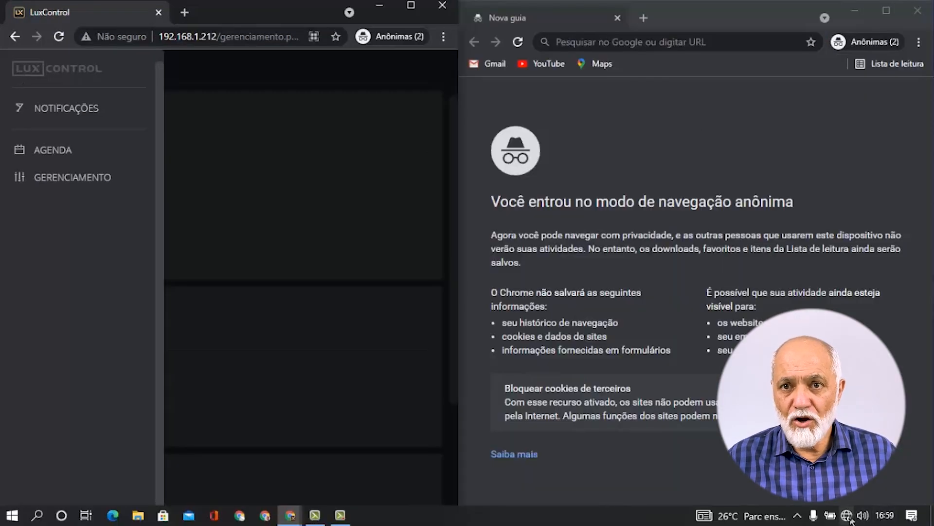
pyautogui.click(847, 520)
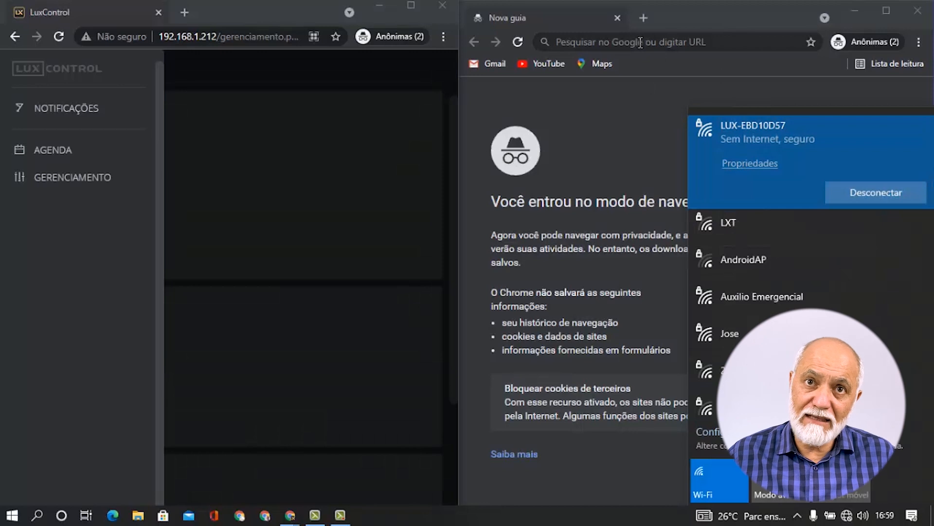
pyautogui.click(728, 225)
pyautogui.click(760, 227)
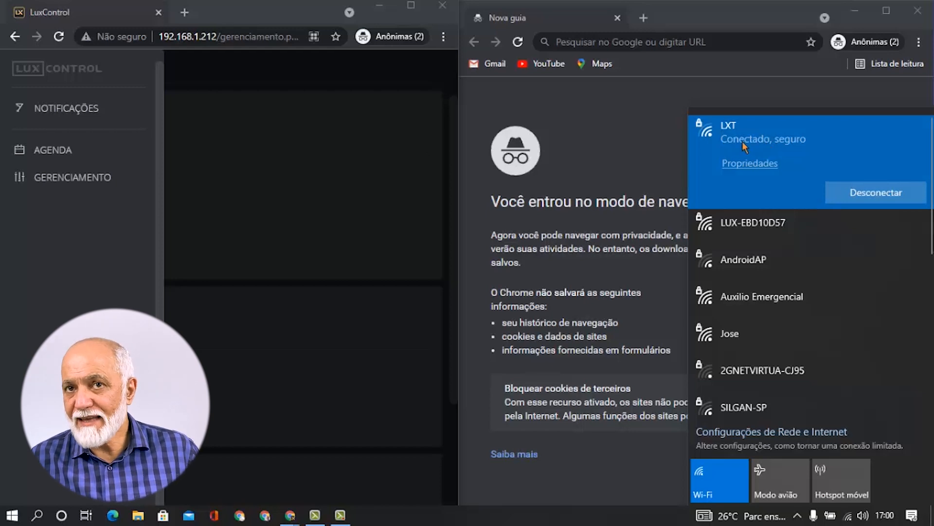
pyautogui.click(706, 42)
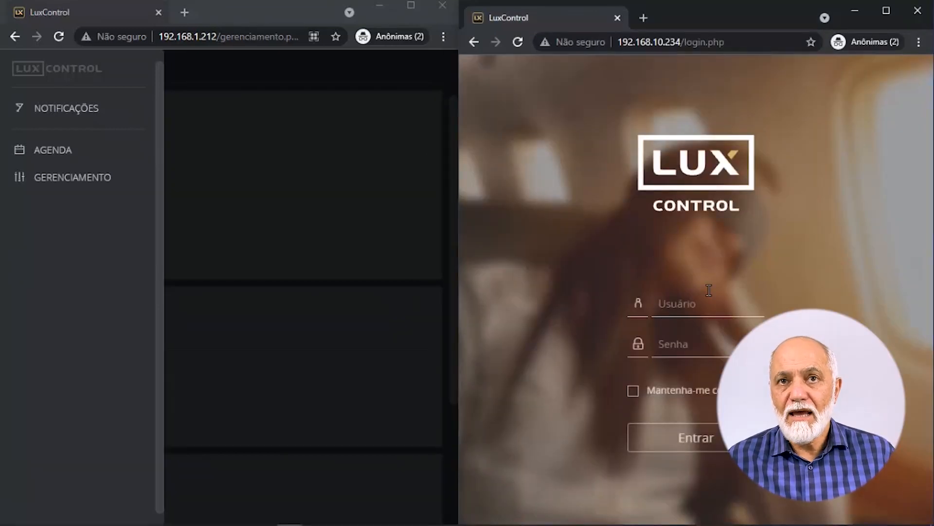
# Log in to 192.168.10.234 with stay-connected on, then expand Elementos in the sidebar.
pyautogui.click(715, 304)
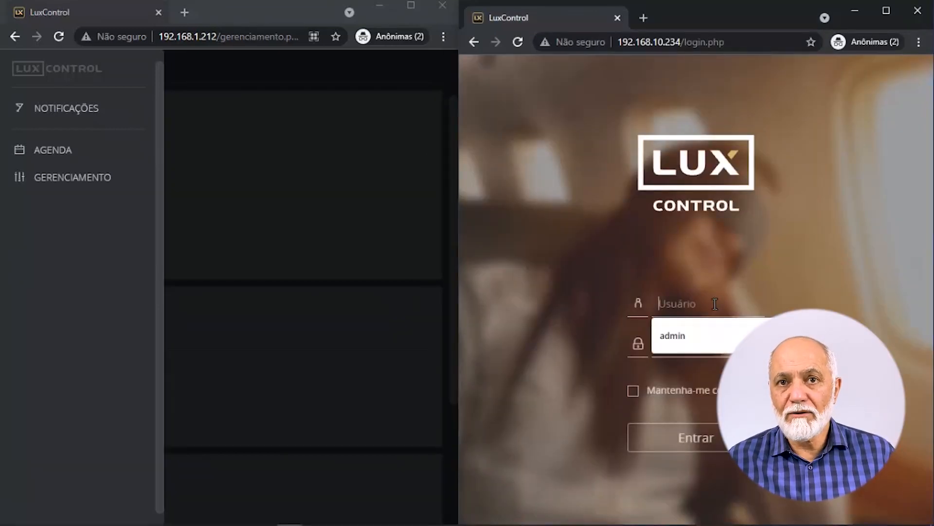
pyautogui.click(696, 326)
pyautogui.click(709, 345)
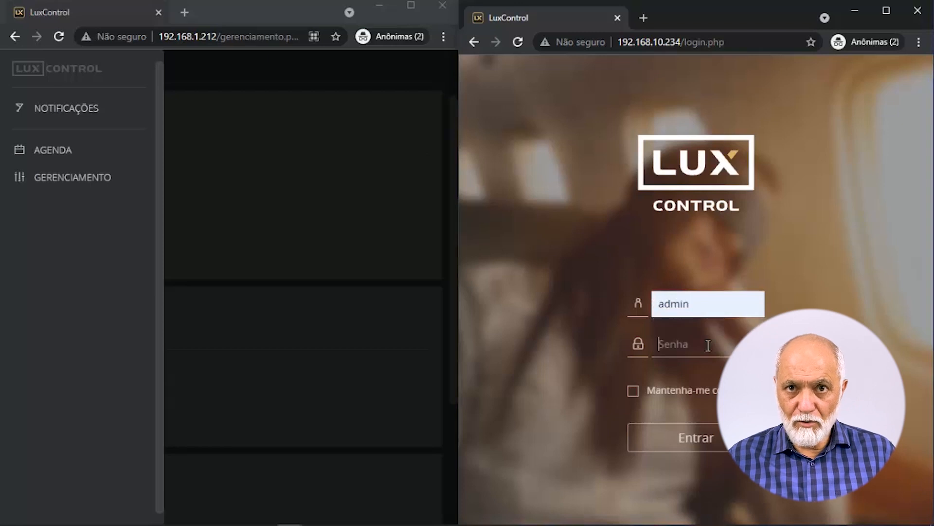
pyautogui.write('admin')
pyautogui.click(634, 390)
pyautogui.click(696, 437)
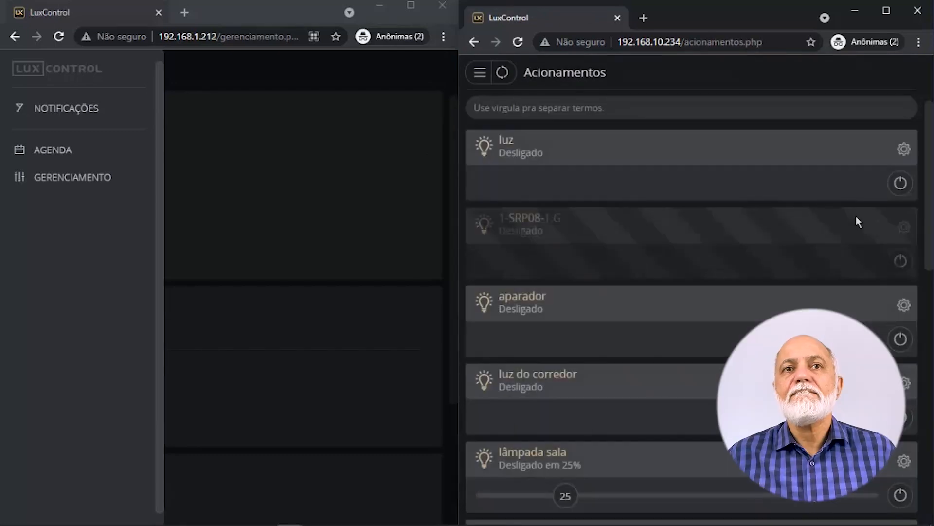
pyautogui.click(480, 73)
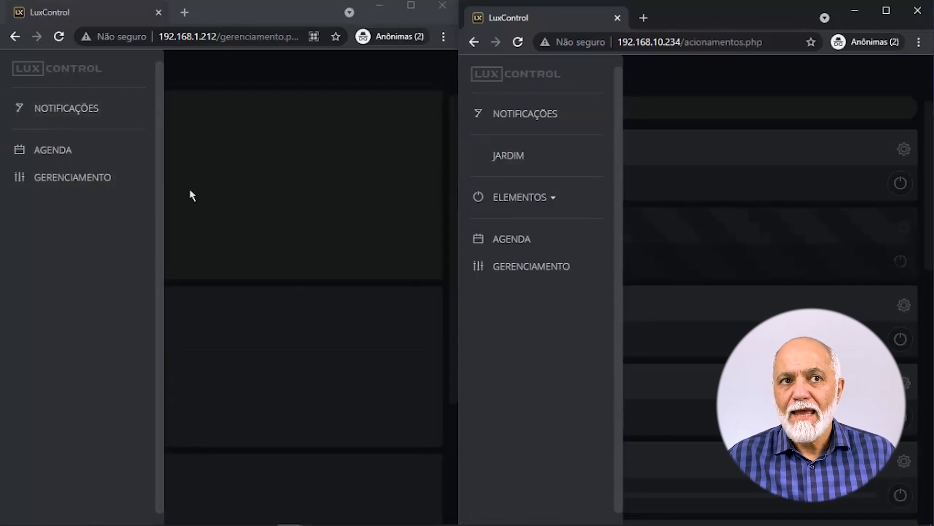
pyautogui.click(503, 208)
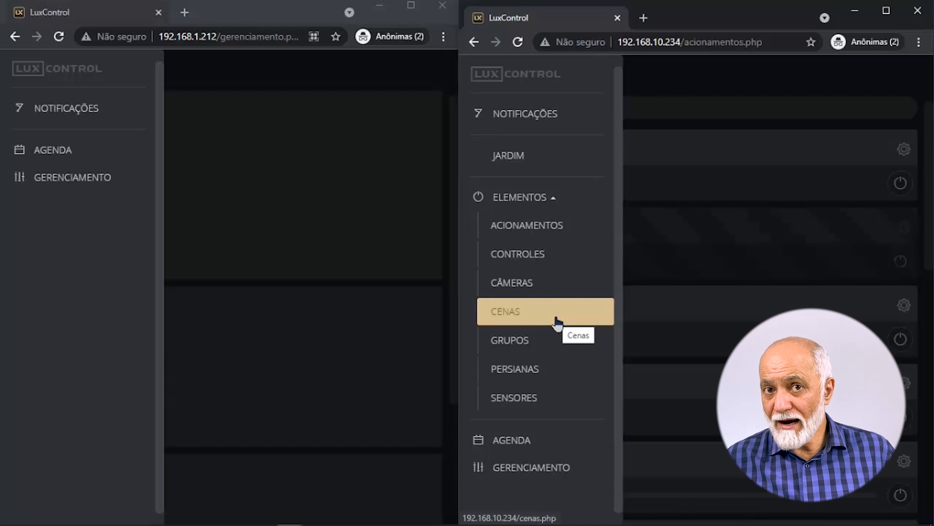
# Maximize the second window and reopen the sidebar with Elementos expanded.
pyautogui.click(888, 15)
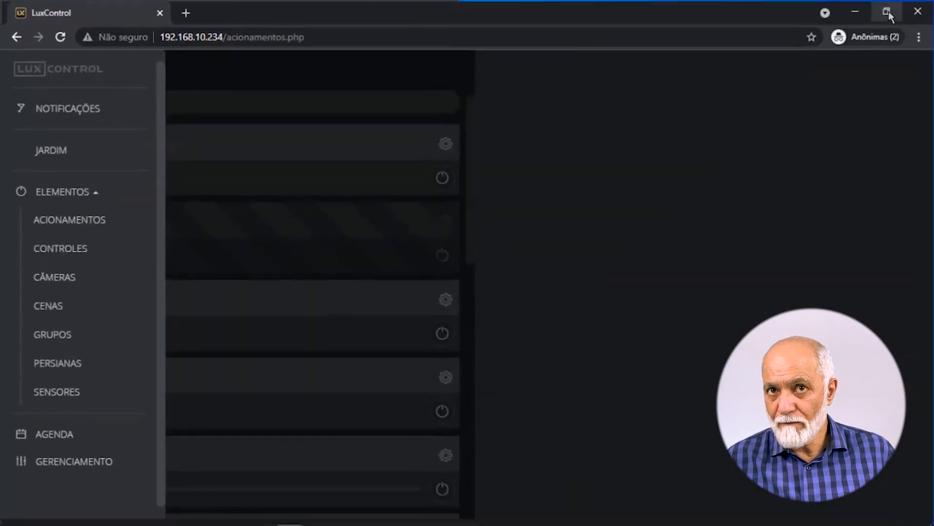
pyautogui.click(21, 66)
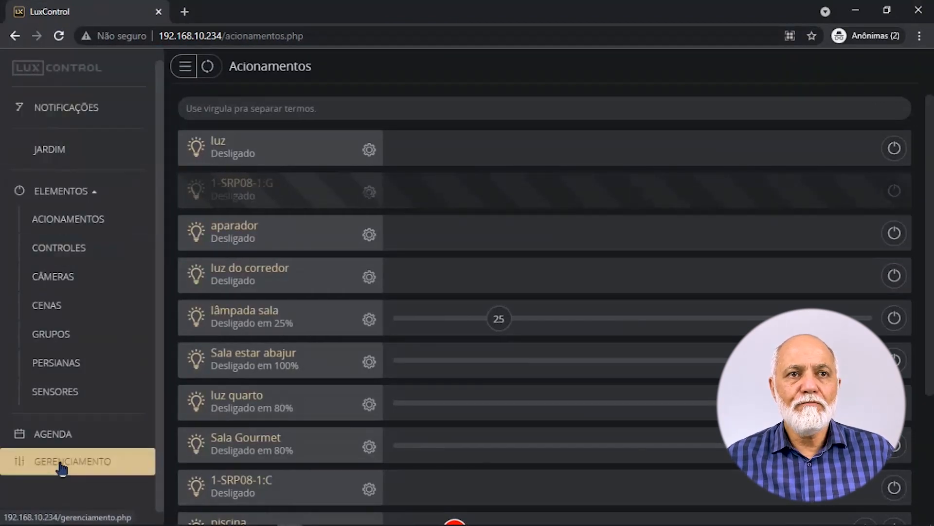
pyautogui.click(78, 194)
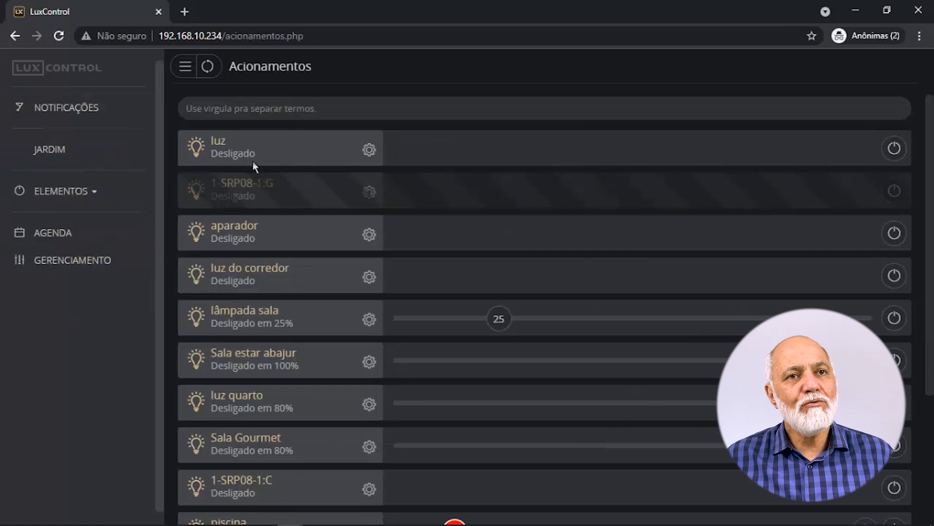
pyautogui.click(66, 192)
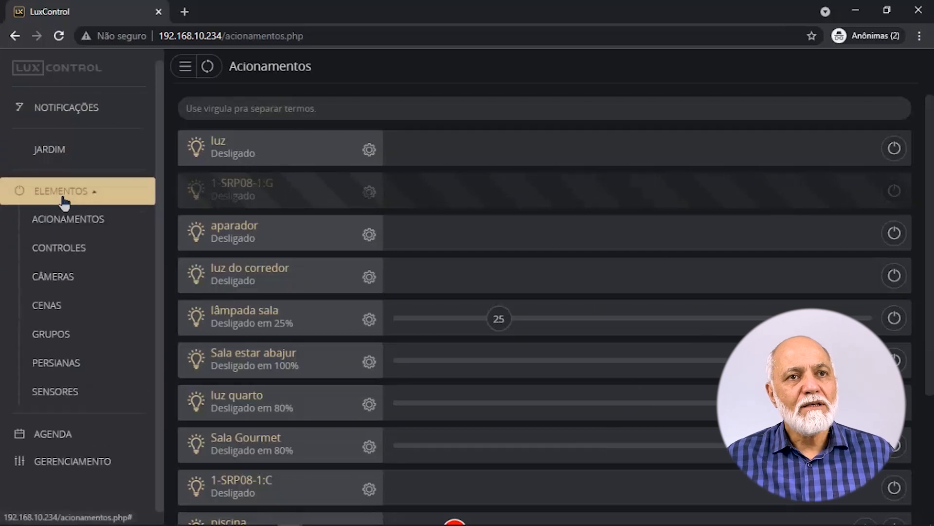
# Visit Acionamentos, Controles, Câmeras, Cenas, Grupos, Persianas and Sensores, then go to Gerenciamento.
pyautogui.click(78, 236)
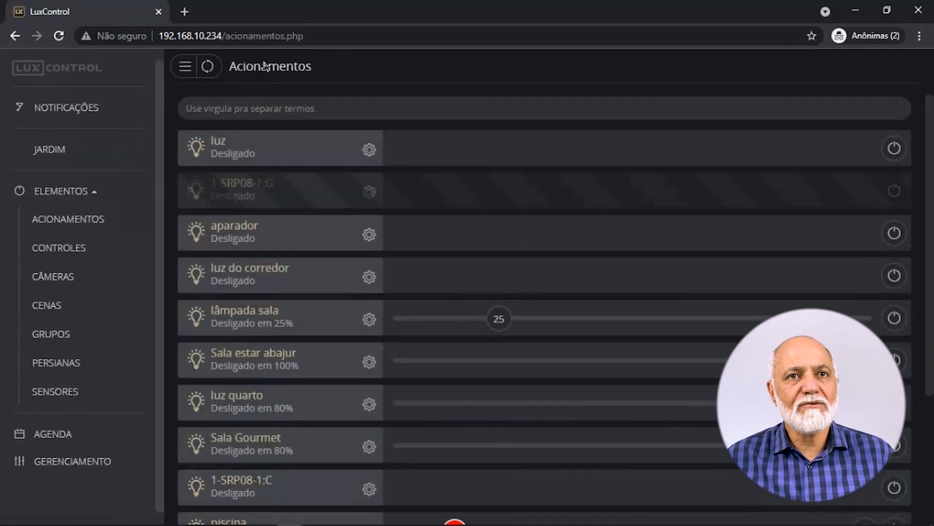
pyautogui.click(86, 250)
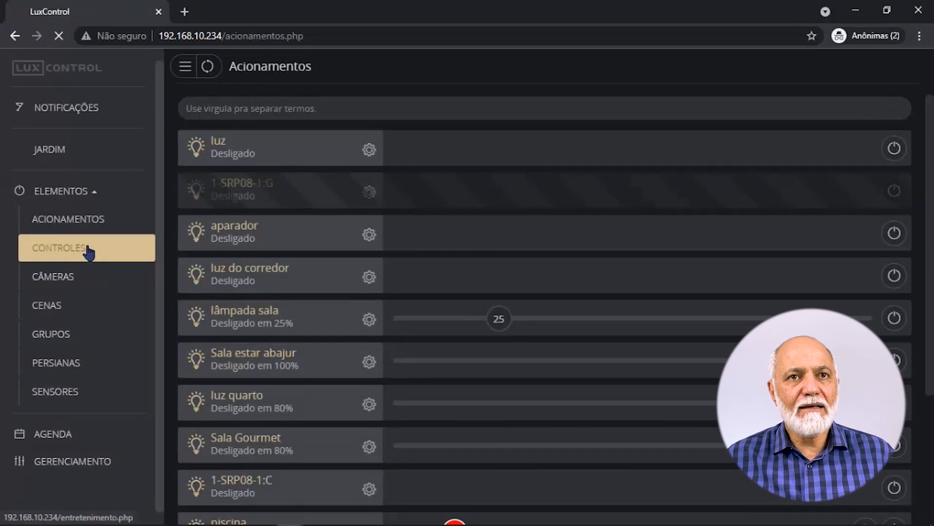
pyautogui.click(74, 279)
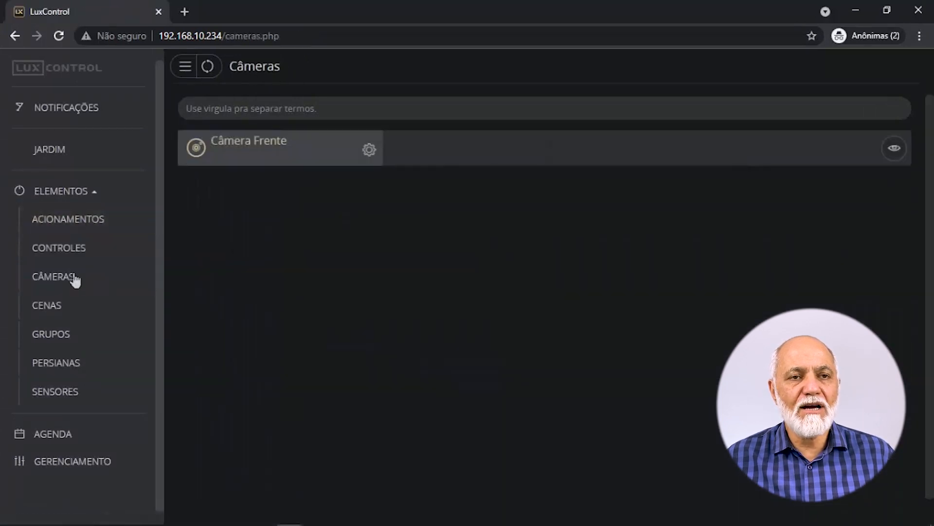
pyautogui.click(61, 307)
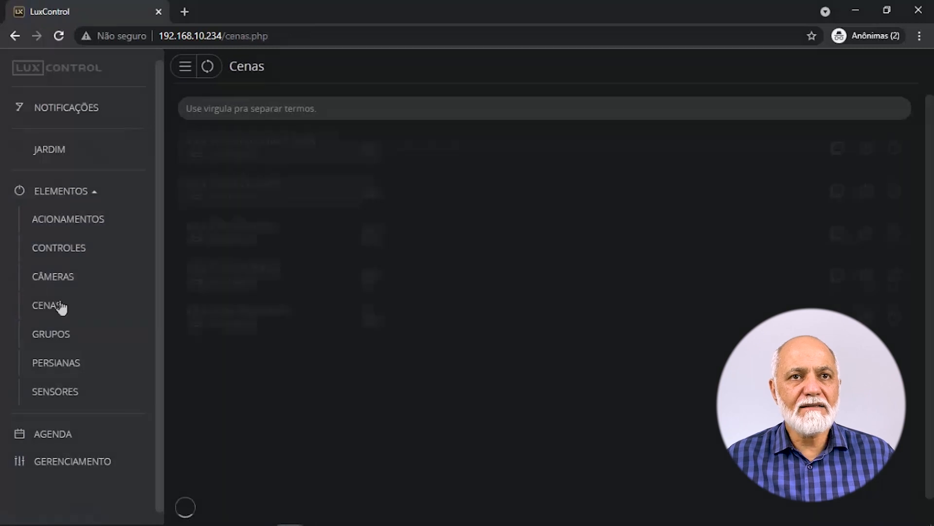
pyautogui.click(67, 341)
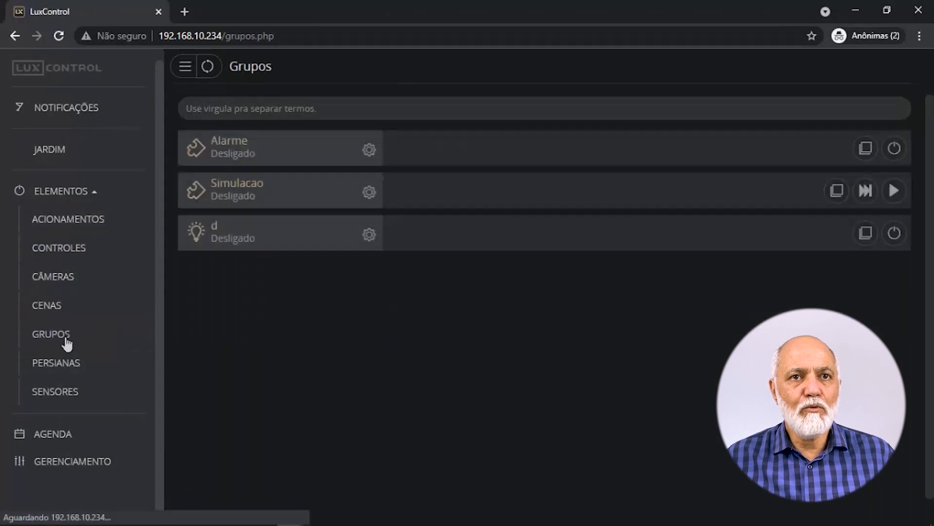
pyautogui.click(76, 371)
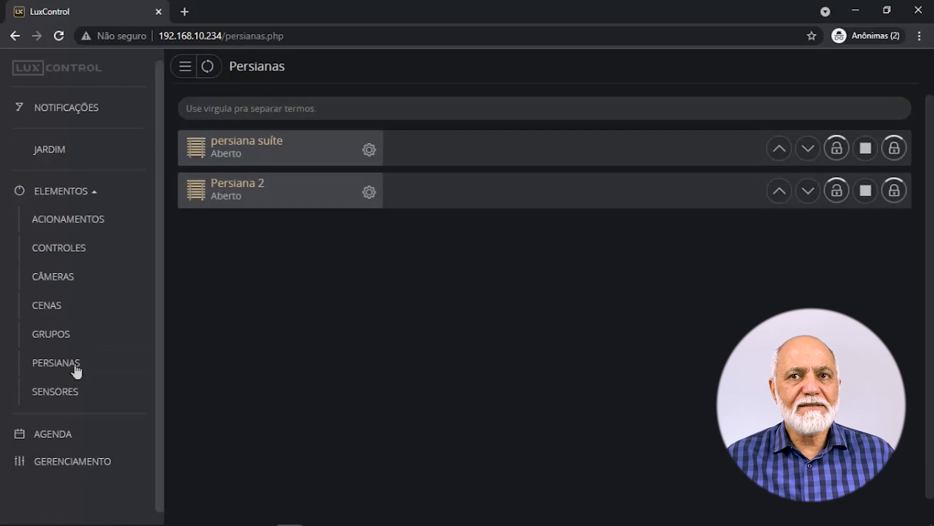
pyautogui.click(75, 391)
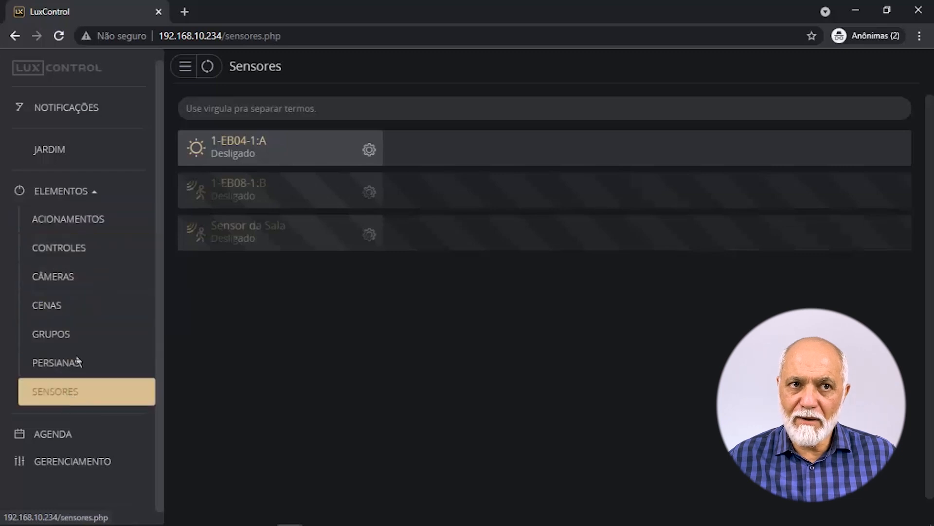
pyautogui.click(90, 194)
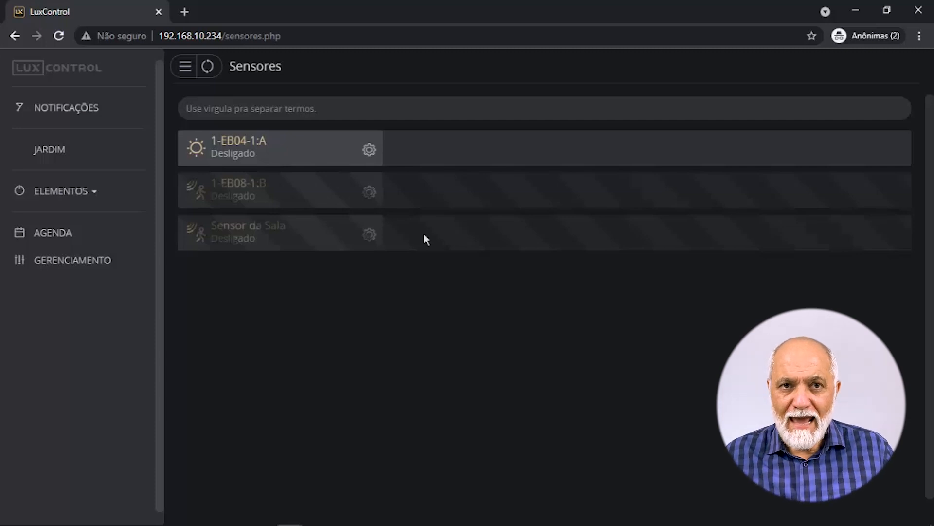
pyautogui.click(87, 261)
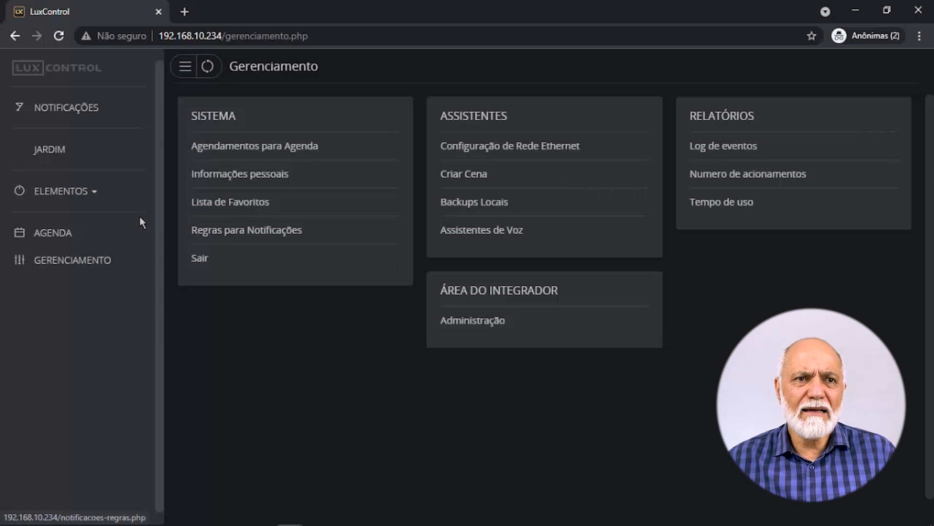
# Expand Elementos and open the Controles list of remotes.
pyautogui.click(88, 197)
pyautogui.click(81, 260)
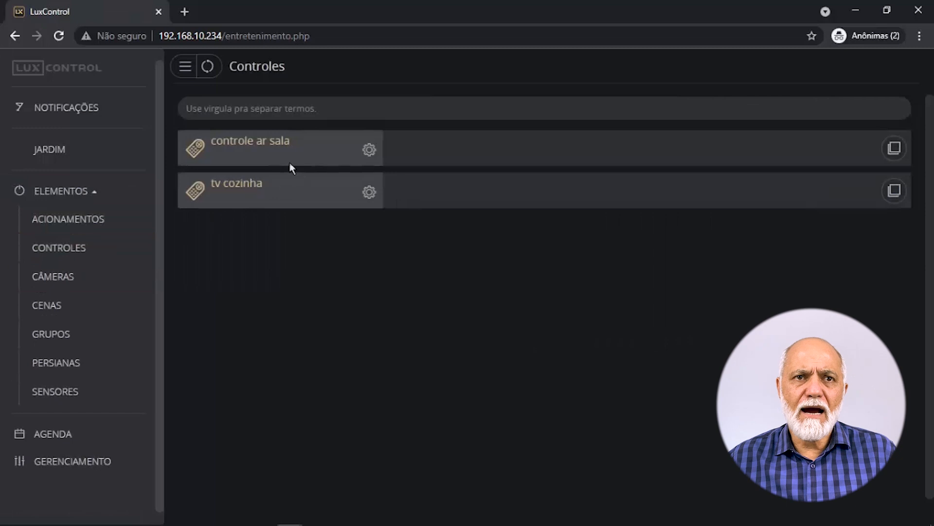
# View and close the 'controle ar sala' remote's DESL, LIGA and 25° buttons, then open a new tab.
pyautogui.click(893, 150)
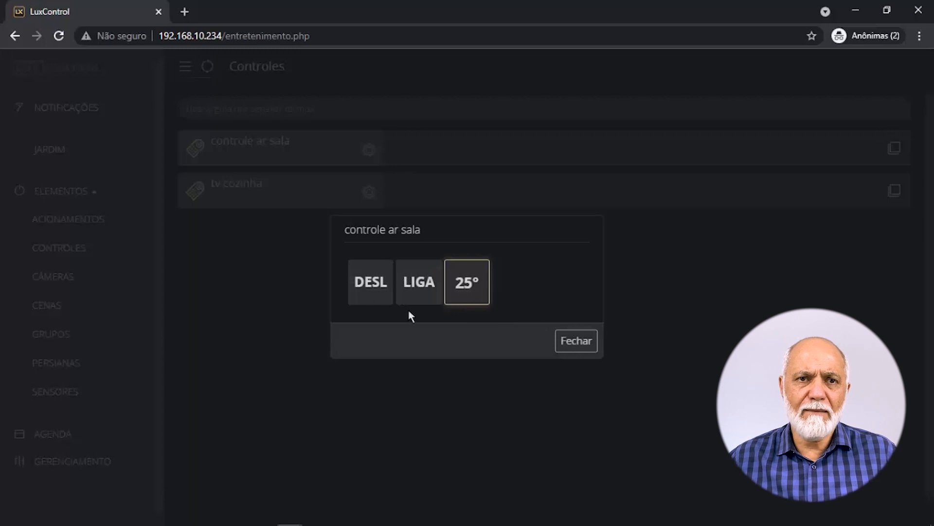
pyautogui.click(576, 340)
pyautogui.click(186, 12)
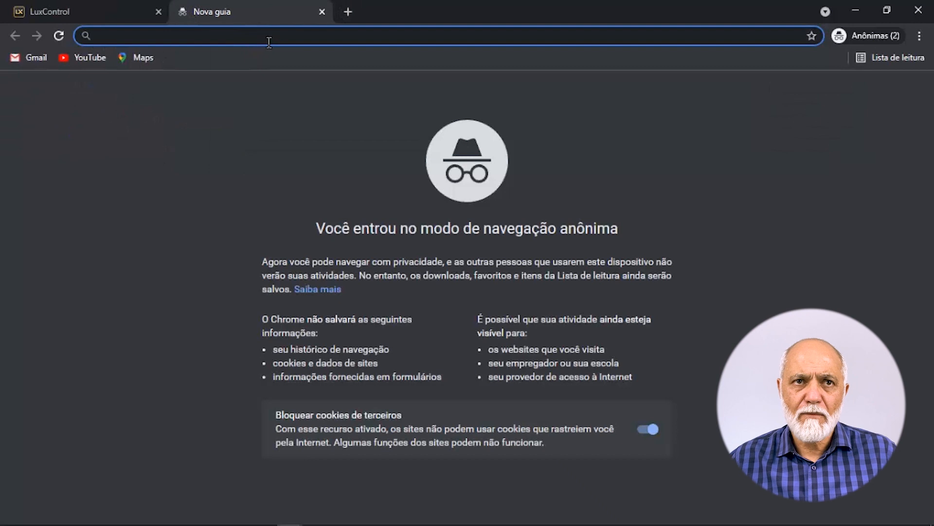
# Load the second system at 192.168.10.100 and open its Controles page.
pyautogui.write('19')
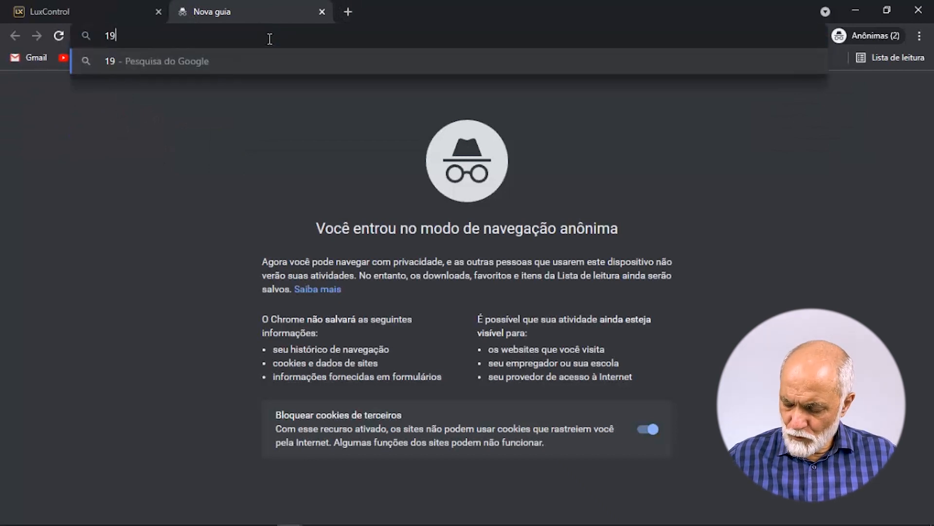
pyautogui.write('2.168')
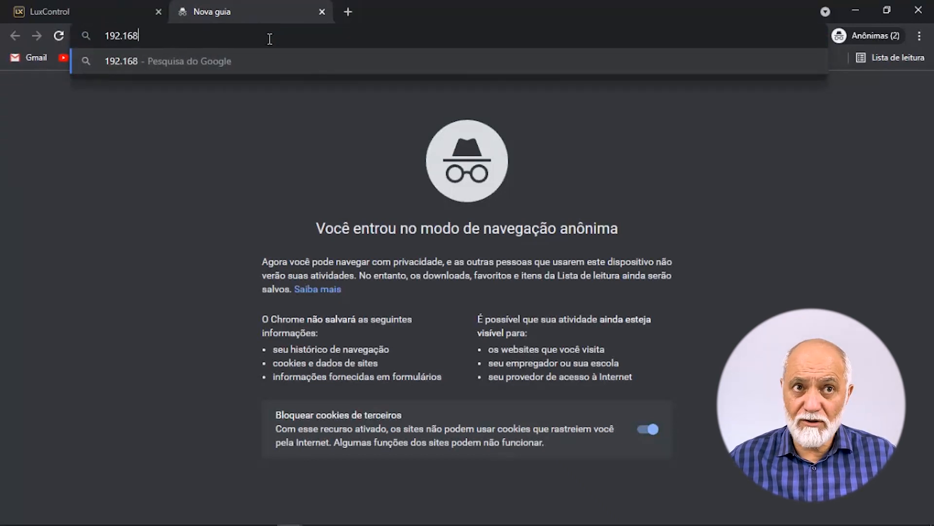
pyautogui.write('.10.100/favorito.php?id=1')
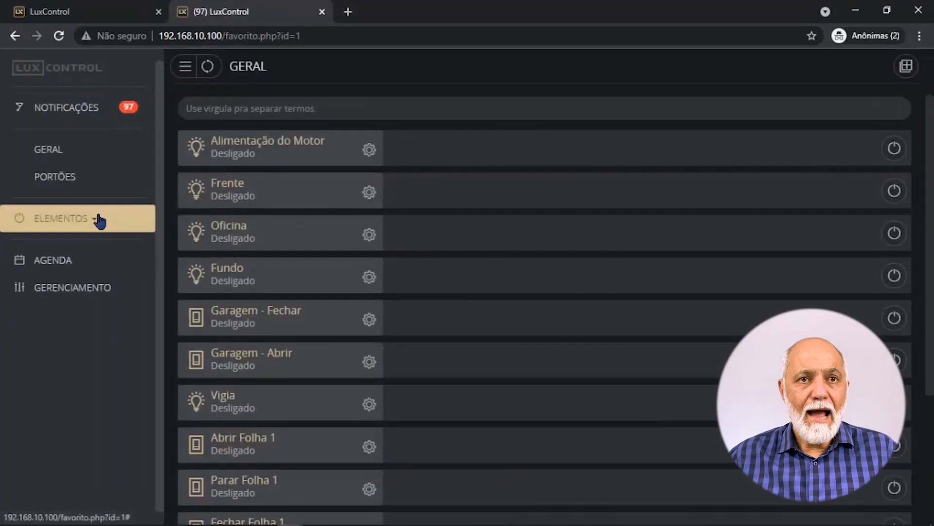
pyautogui.click(100, 220)
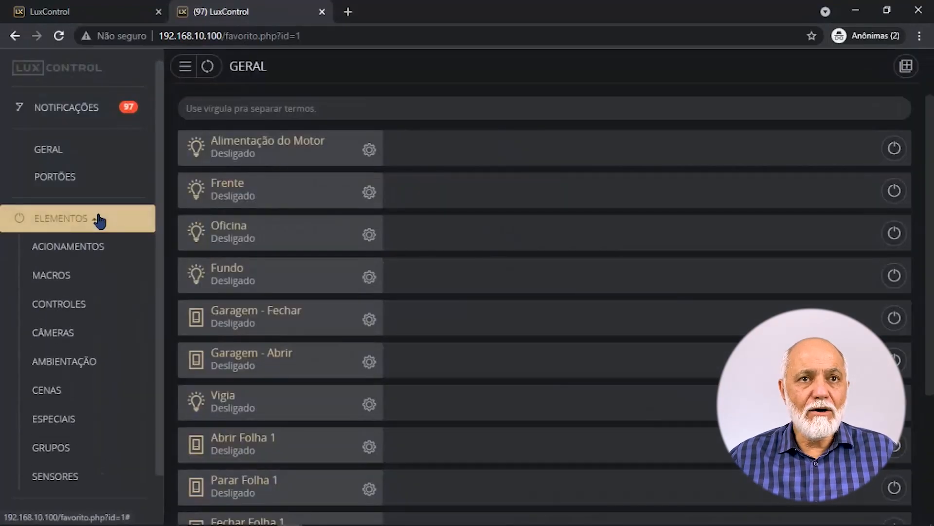
pyautogui.click(78, 320)
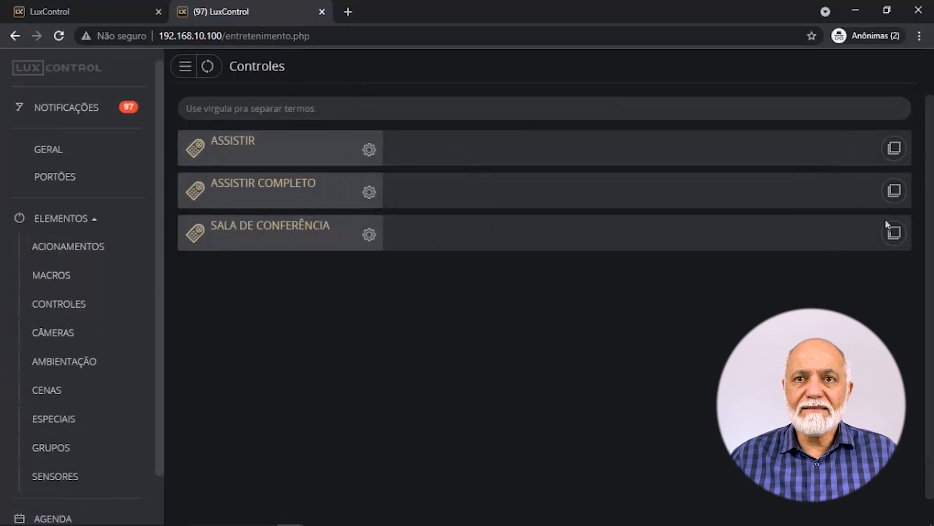
# Browse the ASSISTIR COMPLETO channel remote, close it, and switch back to the first LuxControl tab.
pyautogui.click(896, 191)
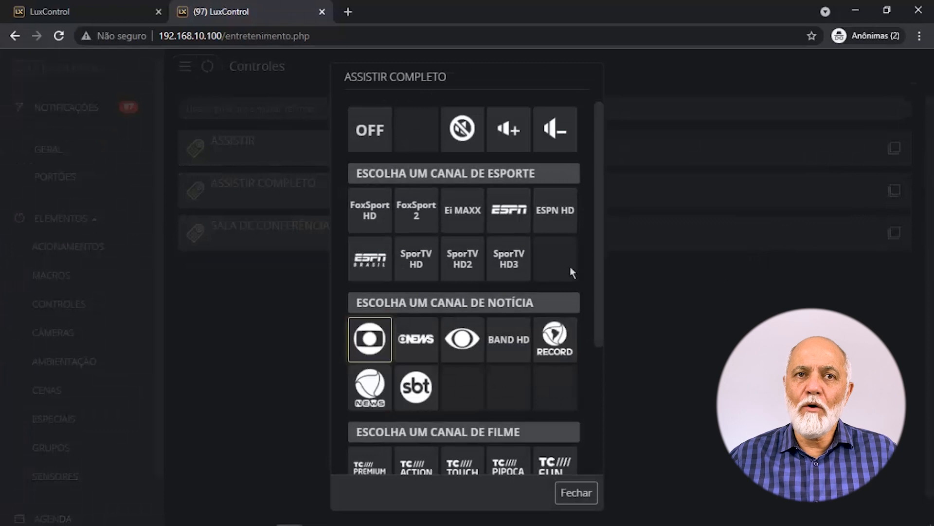
pyautogui.scroll(-4, 536, 283)
pyautogui.scroll(4, 515, 292)
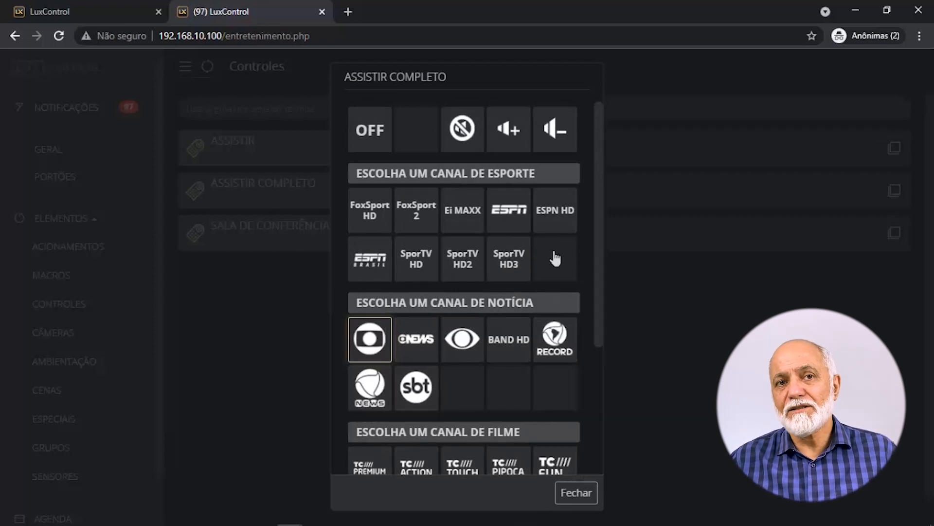
pyautogui.scroll(-3, 555, 258)
pyautogui.scroll(-1, 555, 259)
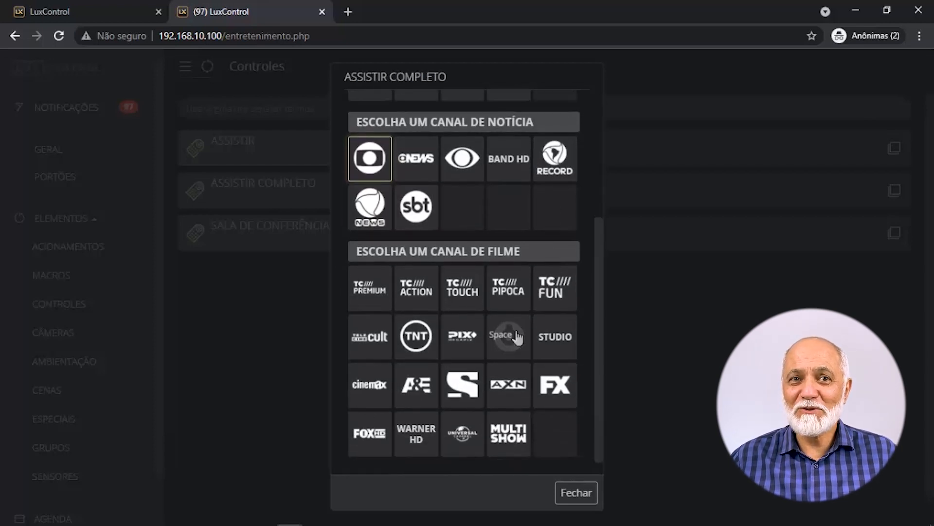
pyautogui.scroll(4, 515, 336)
pyautogui.click(216, 363)
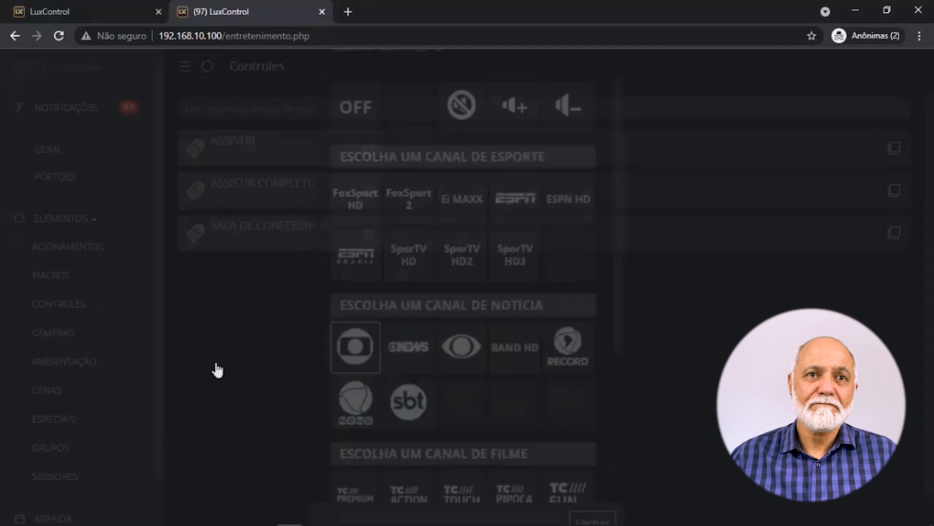
pyautogui.click(77, 11)
# Review the 'Teste Treinamento' Agenda schedule and the Informações pessoais form, returning to Gerenciamento.
pyautogui.click(73, 460)
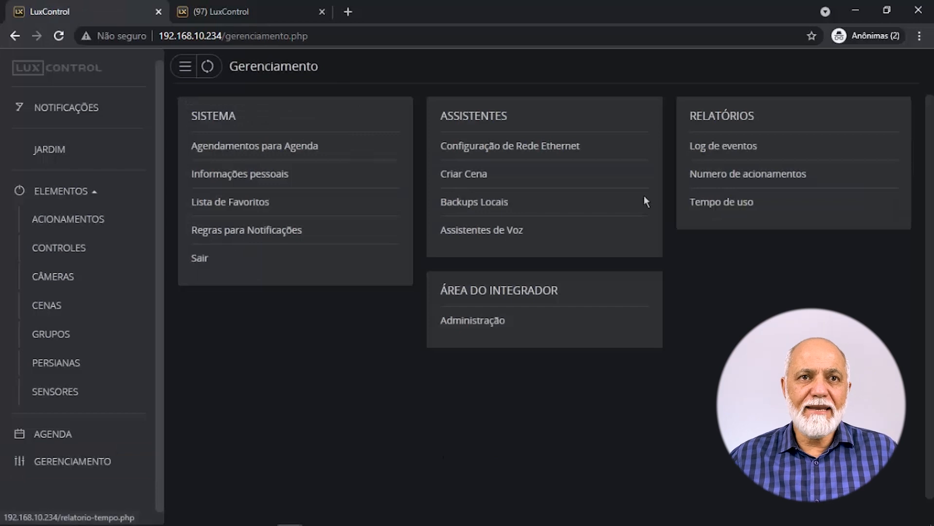
pyautogui.click(294, 150)
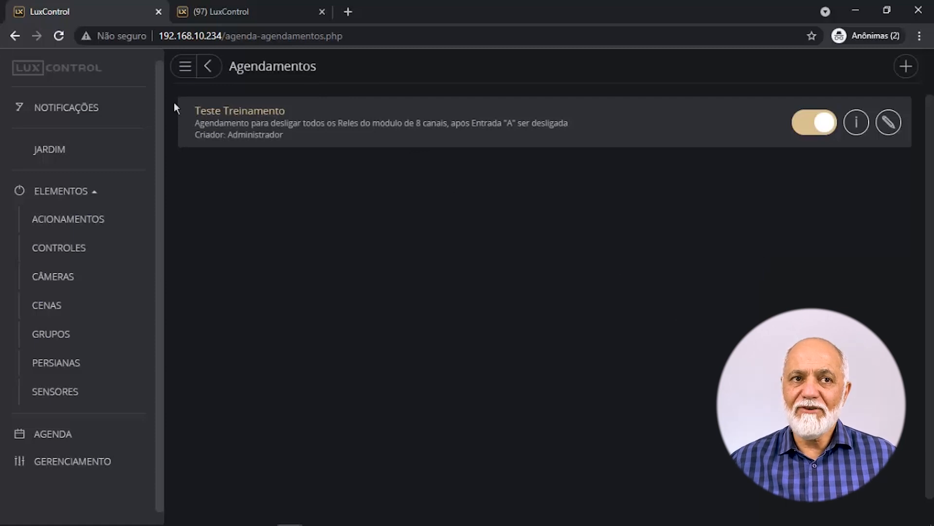
pyautogui.click(97, 468)
pyautogui.click(263, 177)
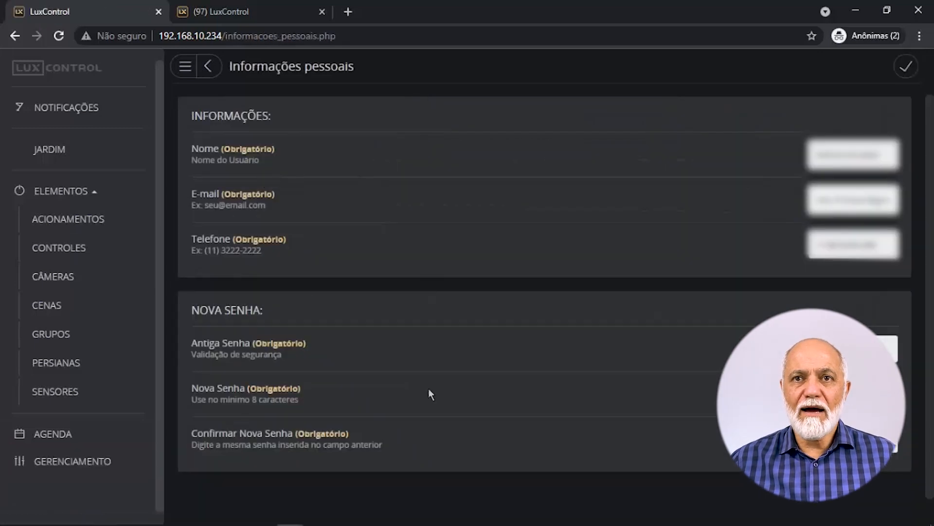
pyautogui.click(102, 471)
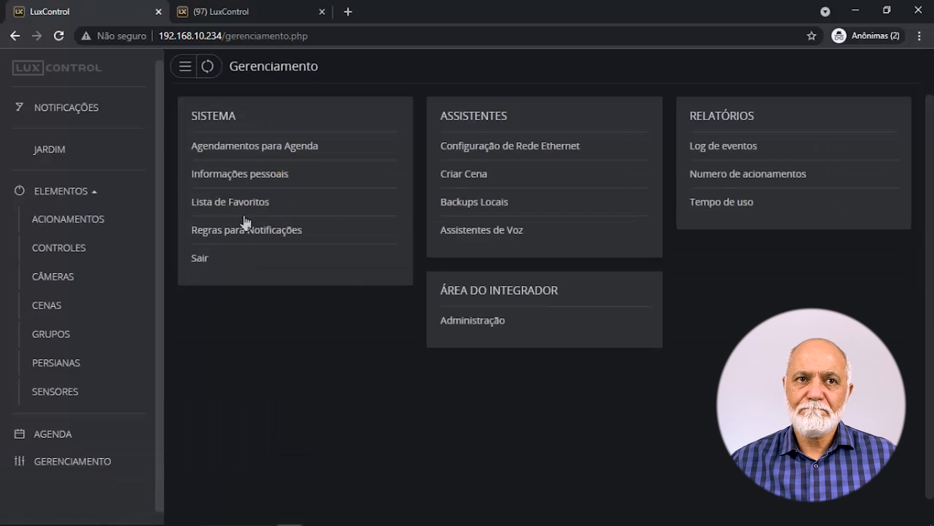
# Open the Jardim favourite, listing aparador, 1-SRP08-1:D, 1-SRP08-1:F and 1-SRP08-1:G, all off.
pyautogui.click(241, 207)
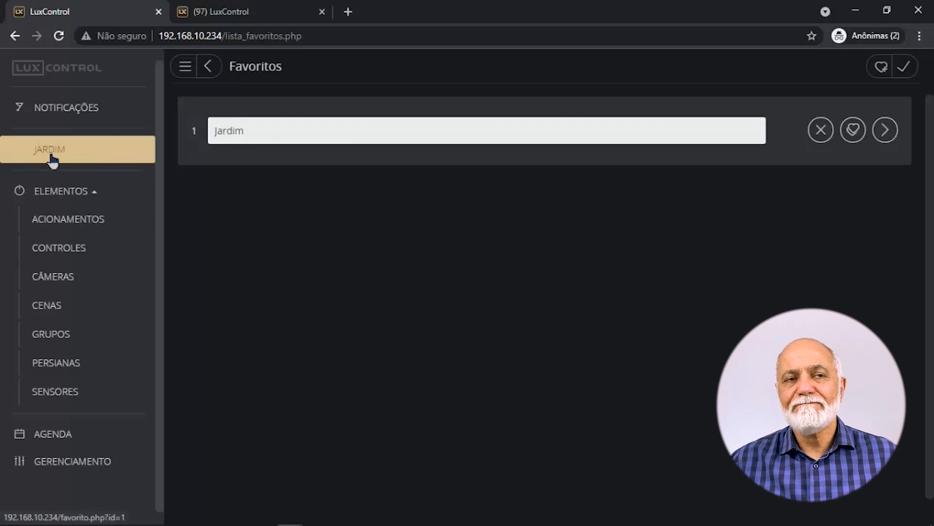
pyautogui.click(217, 126)
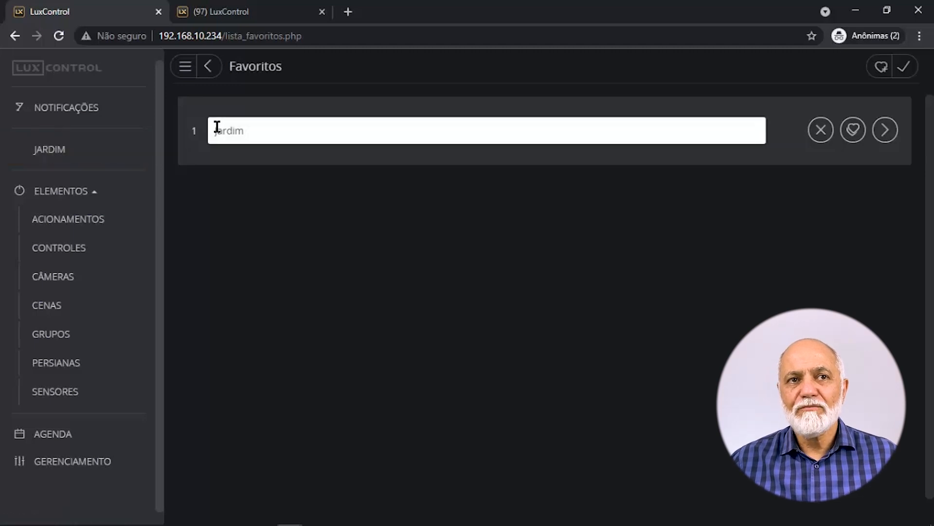
pyautogui.click(85, 191)
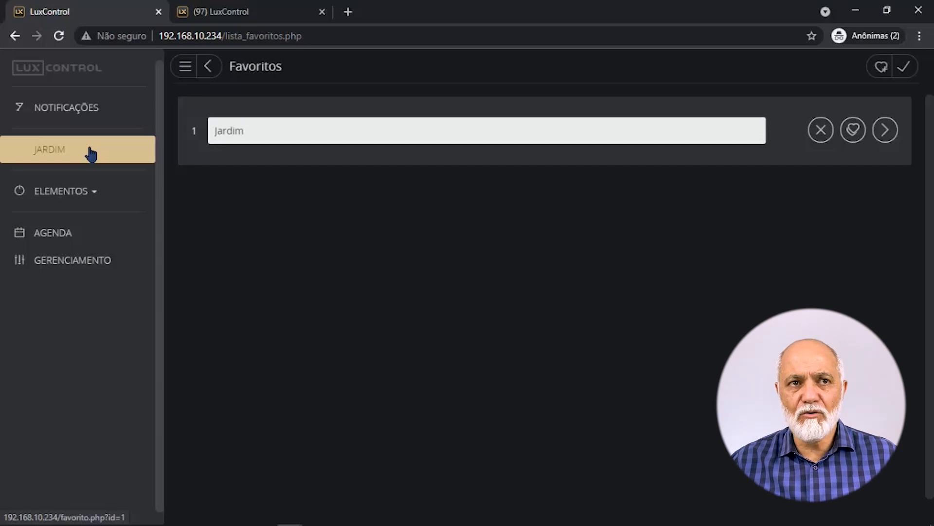
pyautogui.click(91, 155)
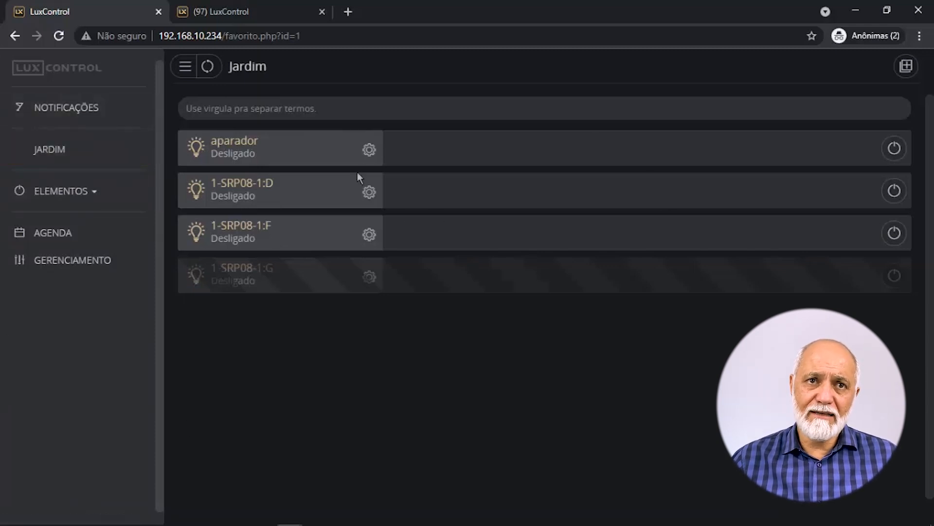
# Rename the aparador light to POSTE.
pyautogui.click(369, 149)
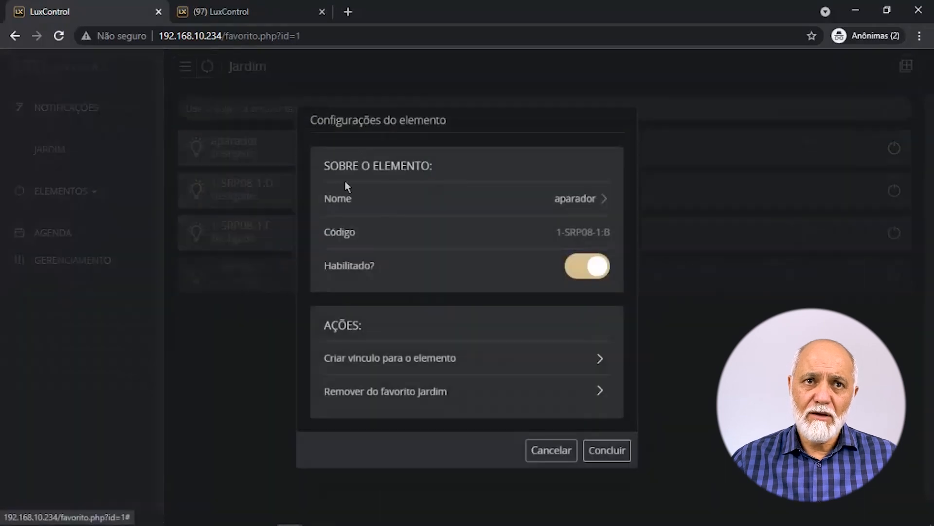
pyautogui.click(535, 195)
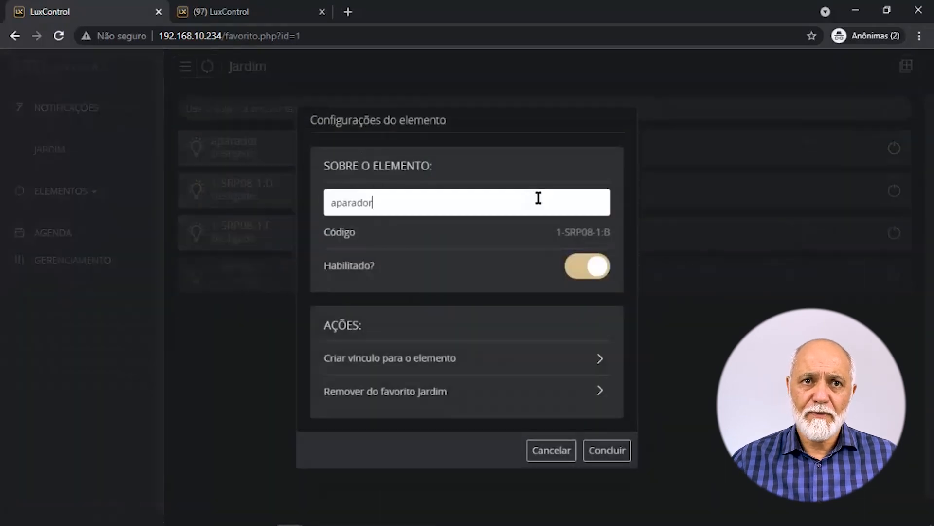
pyautogui.moveTo(532, 200); pyautogui.dragTo(200, 190)
pyautogui.write('POSTE')
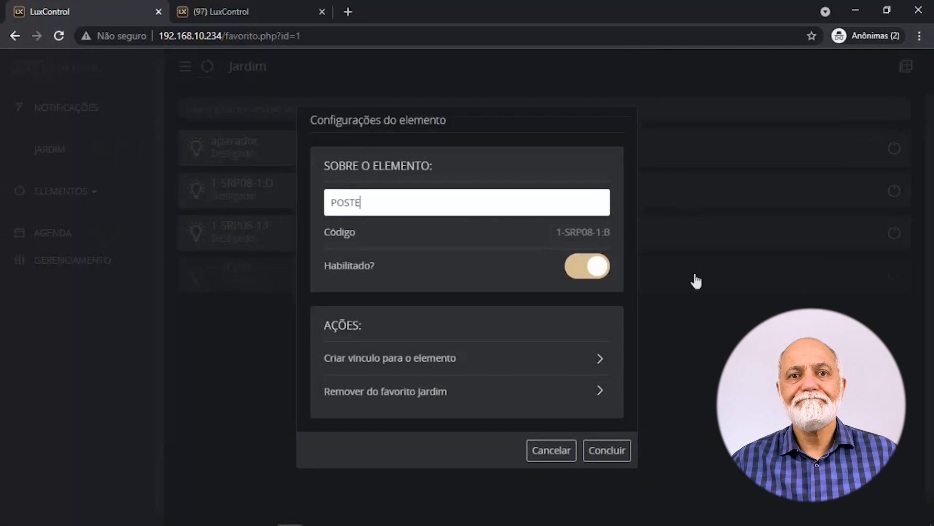
pyautogui.click(615, 454)
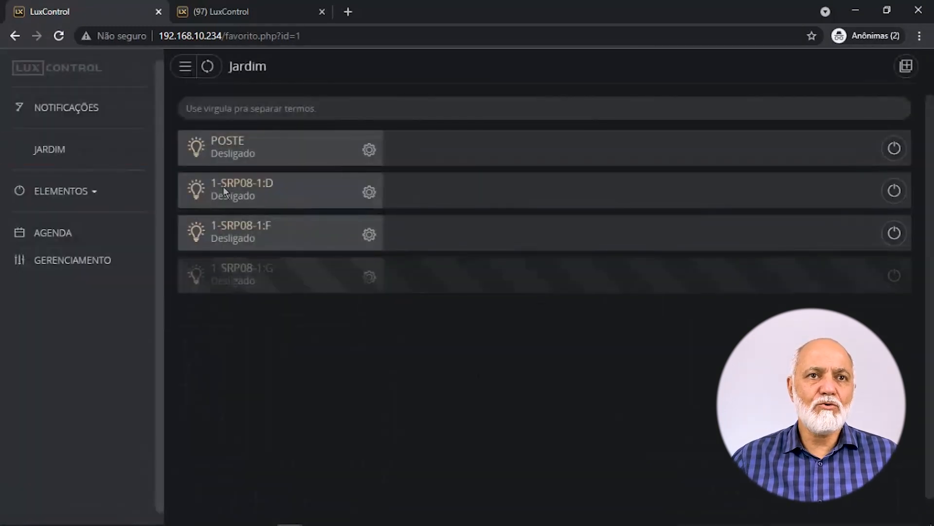
# Rename light 1-SRP08-1:D to BALIZADOR, then view the notification rules showing Treinamento.
pyautogui.click(372, 194)
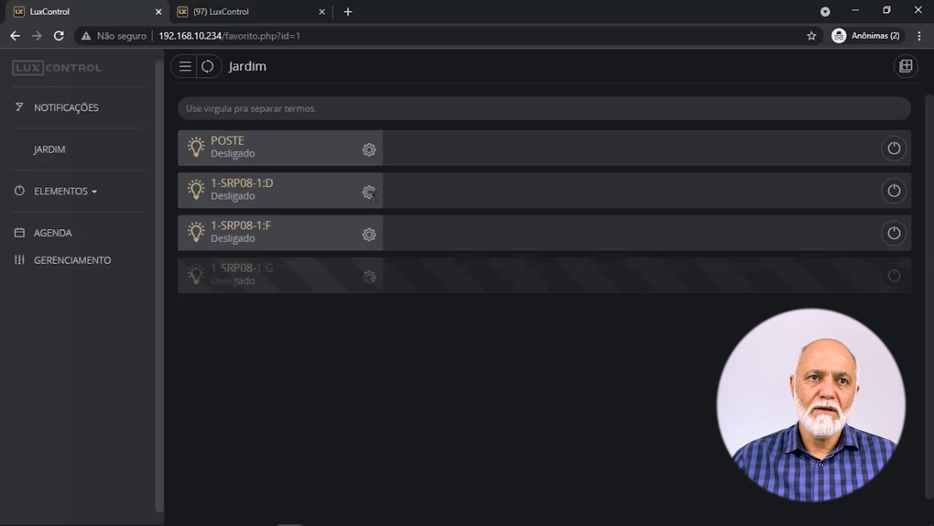
pyautogui.click(542, 200)
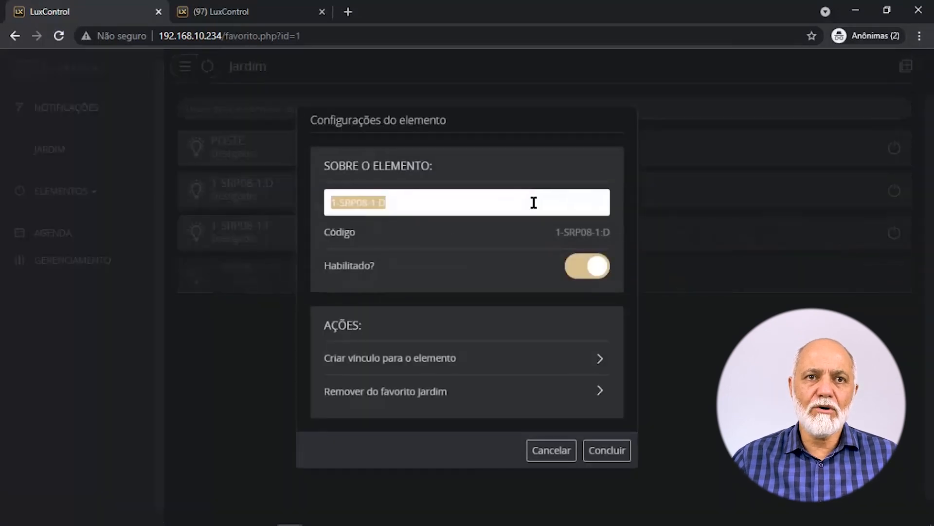
pyautogui.write('BALIZADOR')
pyautogui.click(607, 450)
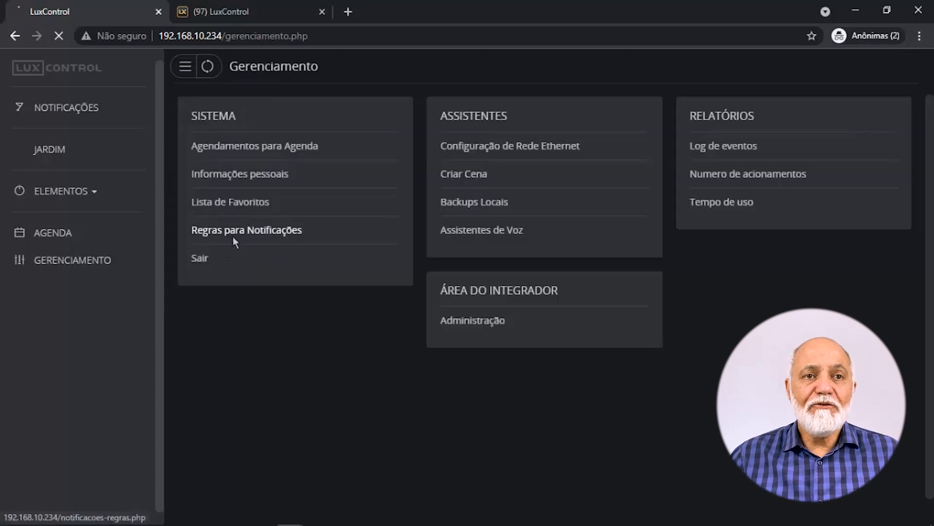
pyautogui.click(232, 236)
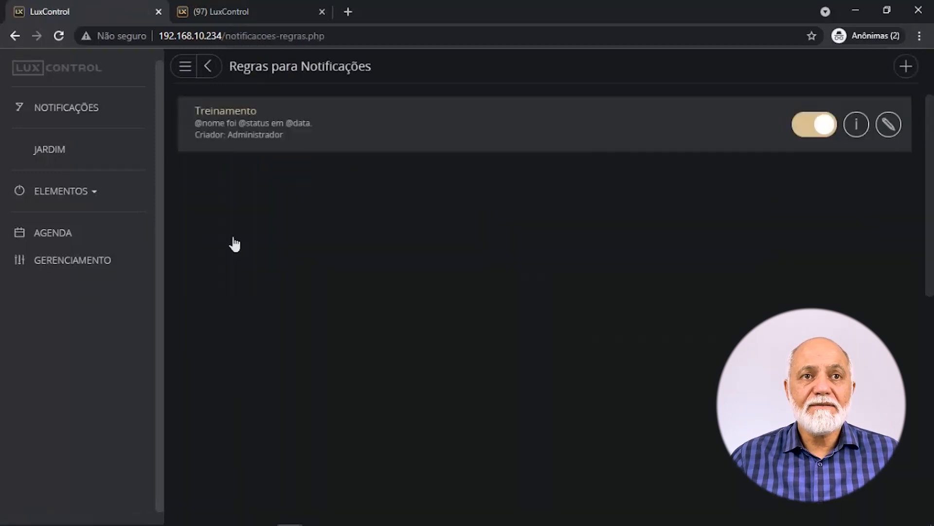
# Open Gerenciamento and view the Ethernet settings: network LXT at 192.168.10.234, gateway 192.168.10.1.
pyautogui.click(112, 268)
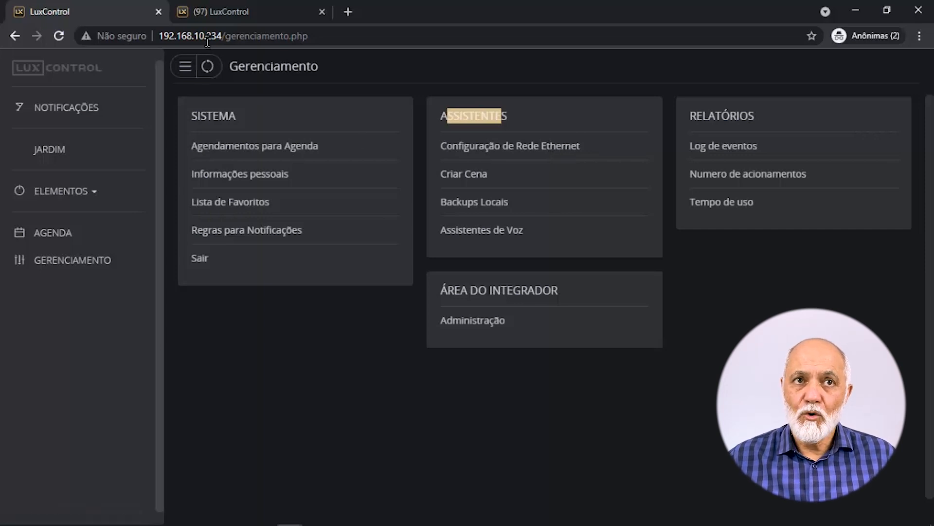
pyautogui.click(605, 150)
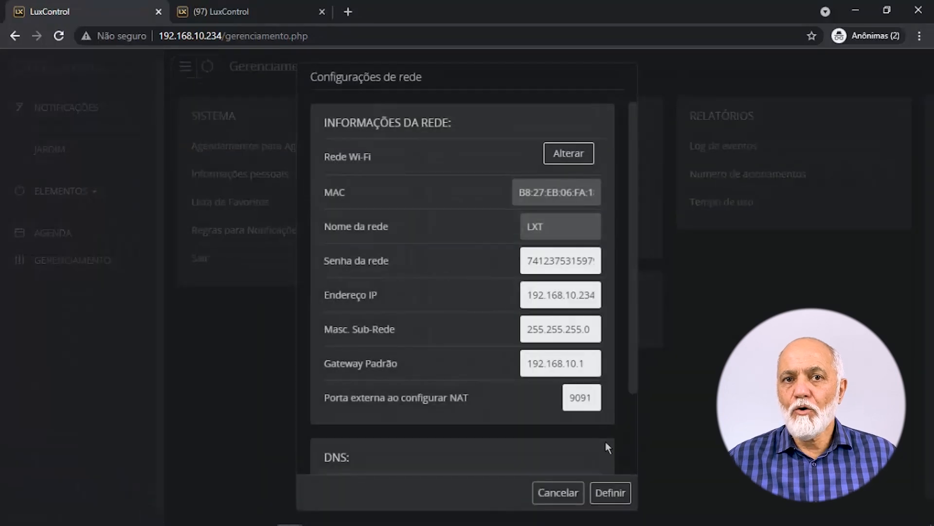
# Cancel the Ethernet network settings without changes, returning to Gerenciamento.
pyautogui.click(558, 492)
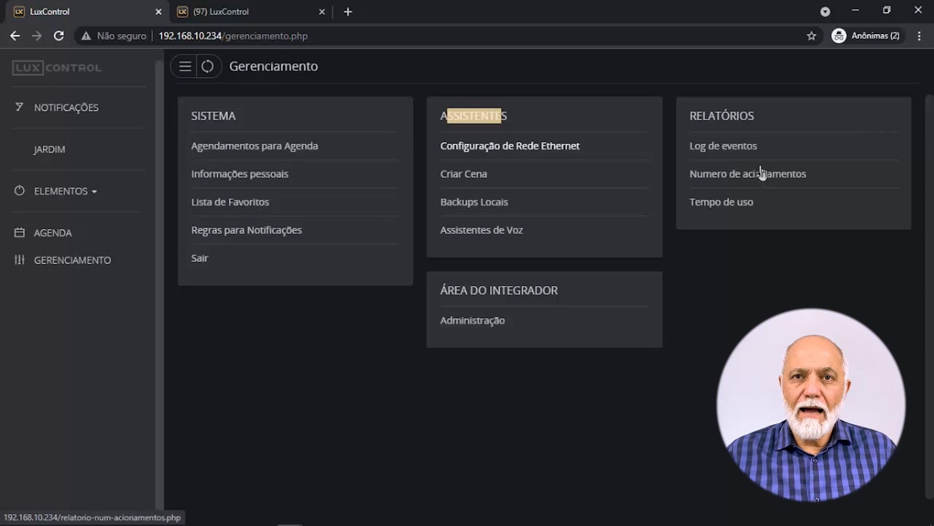
# In the administrative panel, browse the Supervisão, Configurações and Sistema menus, then open Supervisão > Módulos.
pyautogui.click(491, 335)
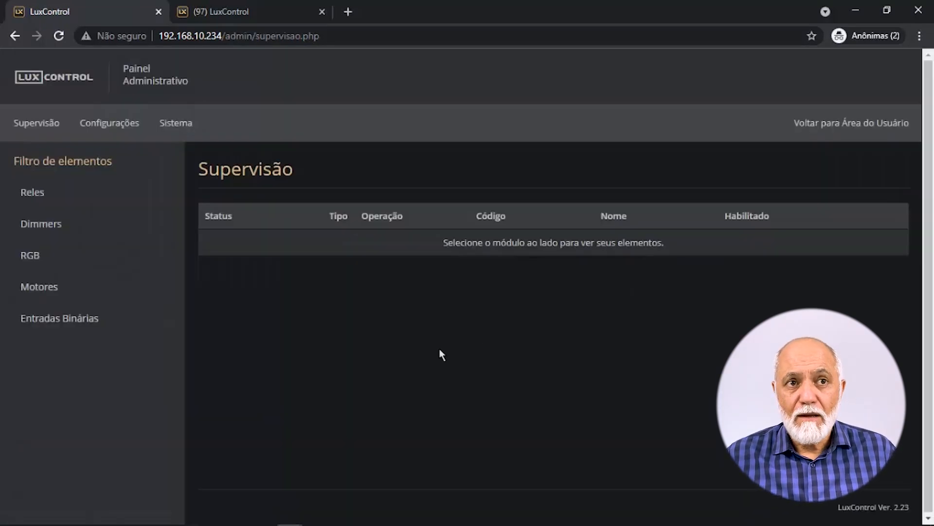
pyautogui.click(33, 130)
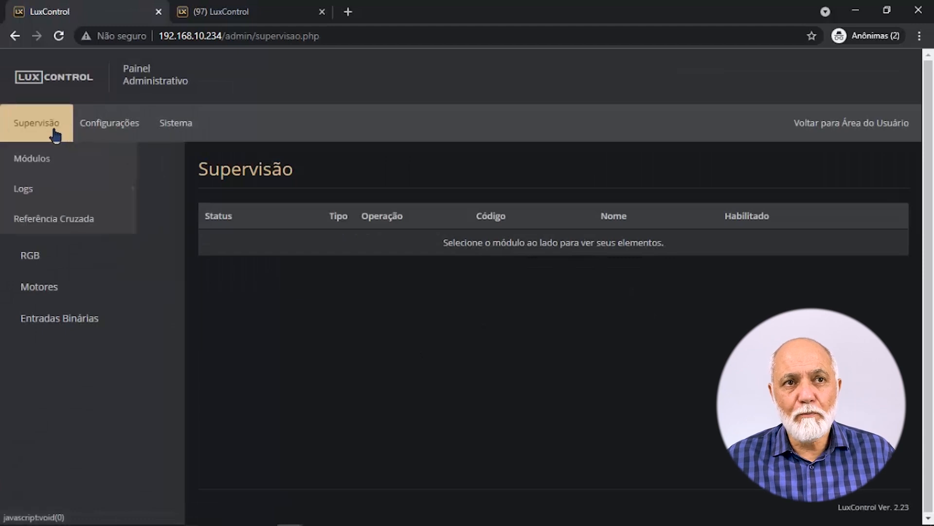
pyautogui.click(109, 129)
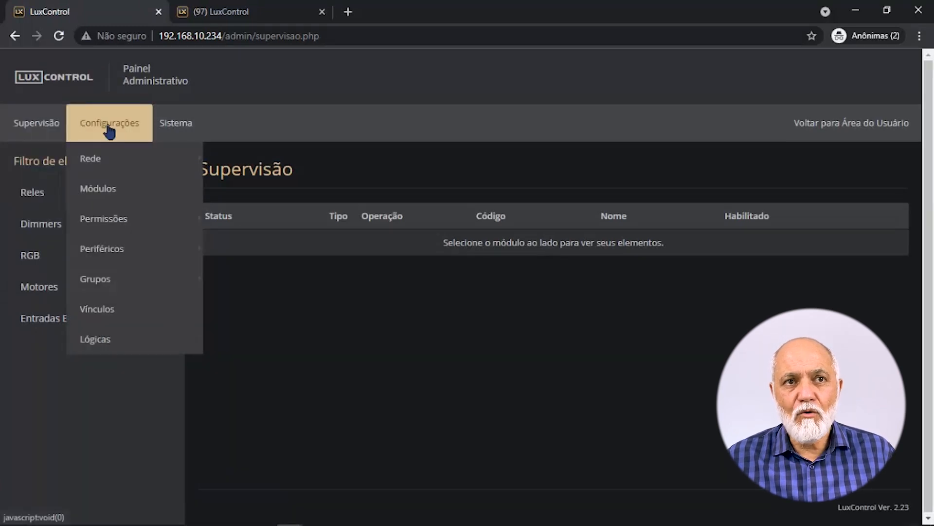
pyautogui.click(182, 135)
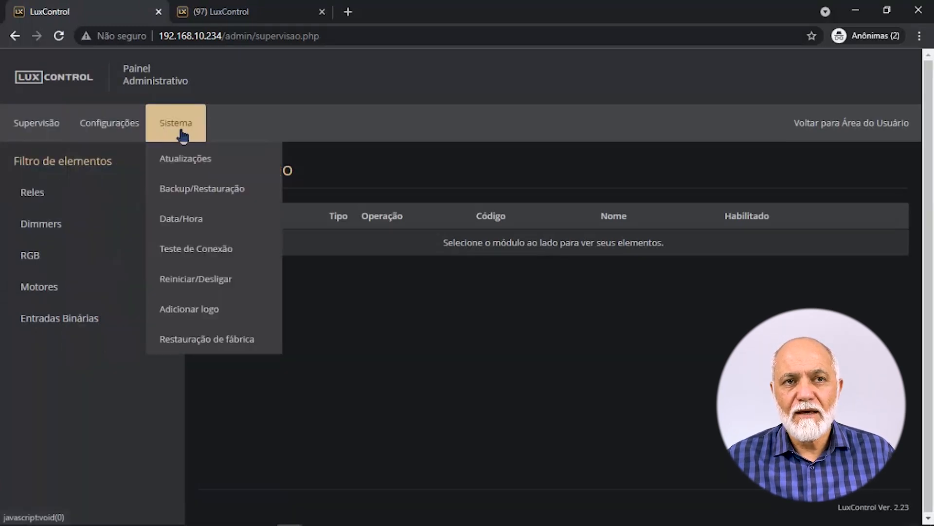
pyautogui.click(25, 136)
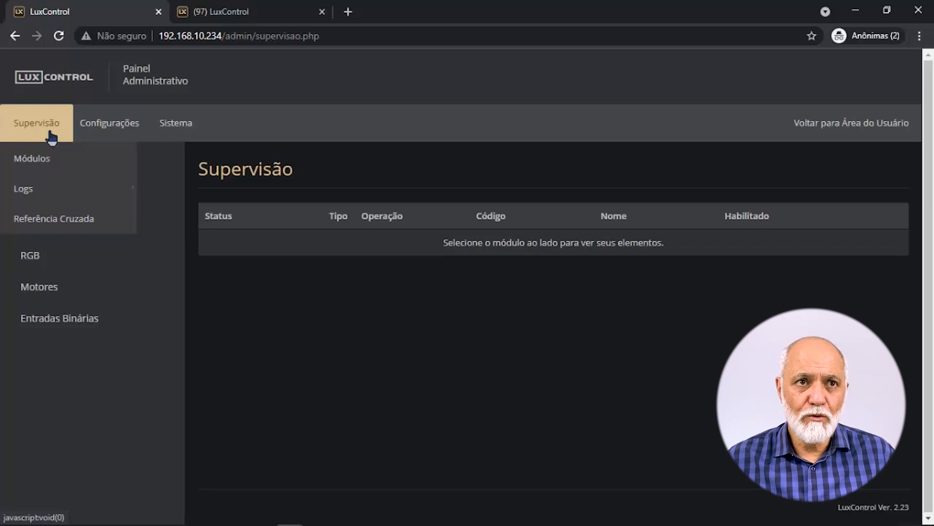
pyautogui.click(42, 165)
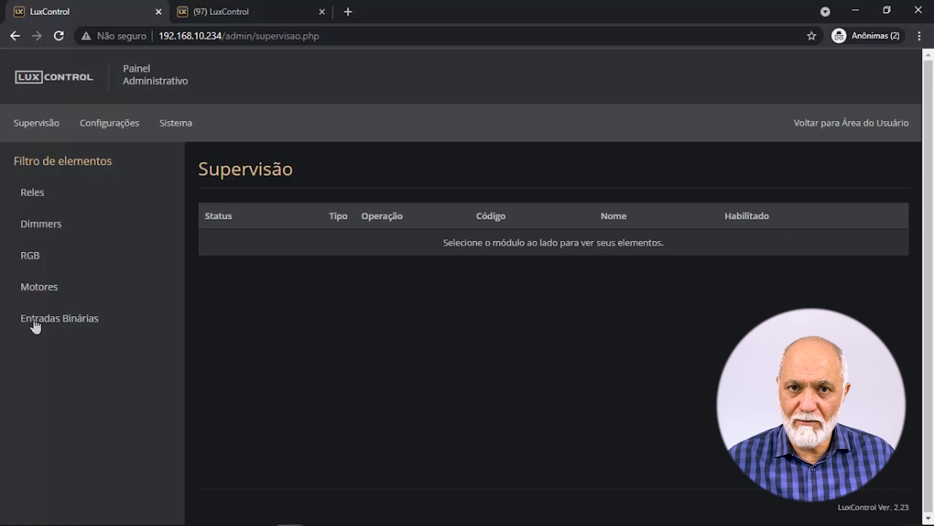
# Filter Reles by Todos and 1-SRP08-1 to list relays 1-SRP08-1:A through H.
pyautogui.click(40, 194)
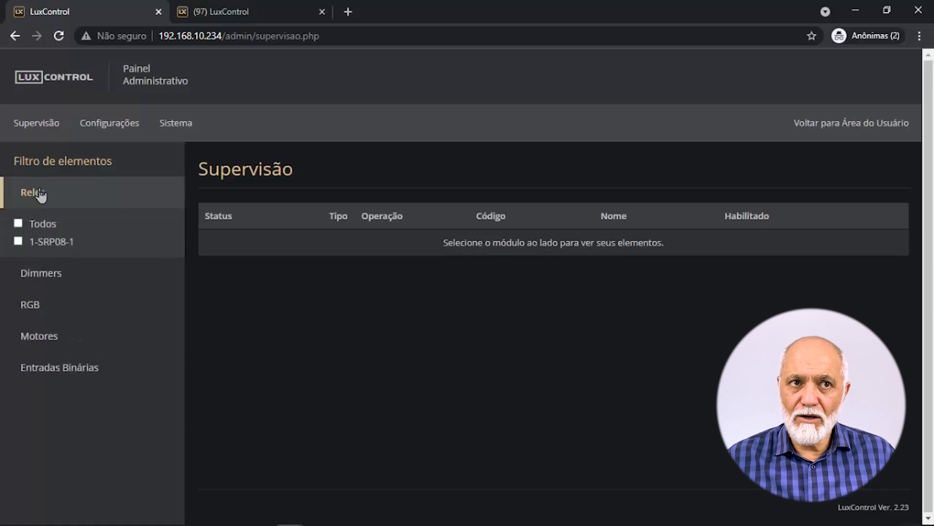
pyautogui.click(41, 228)
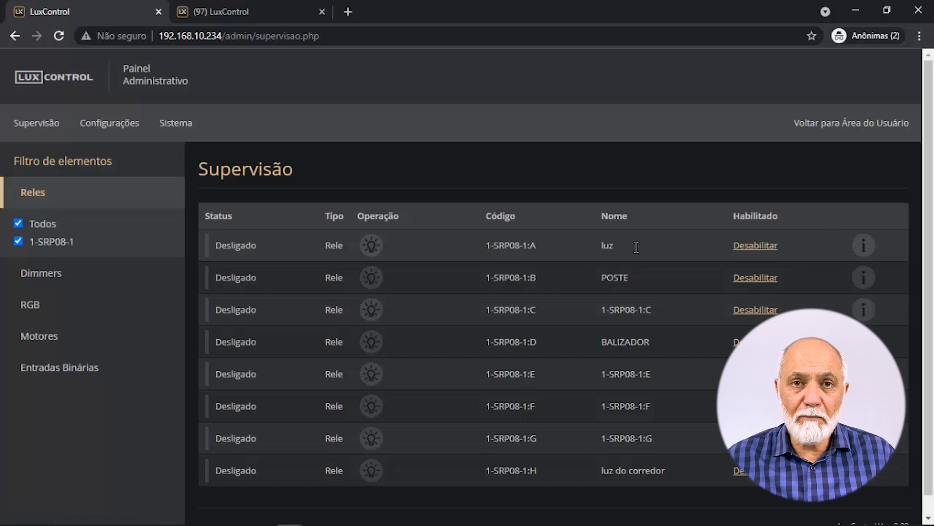
# Open the cross-reference for luz (1-SRP08-1:A), highlighting linked input 1-EB08-1:B and scene Cena módulo 8 relés.
pyautogui.click(873, 254)
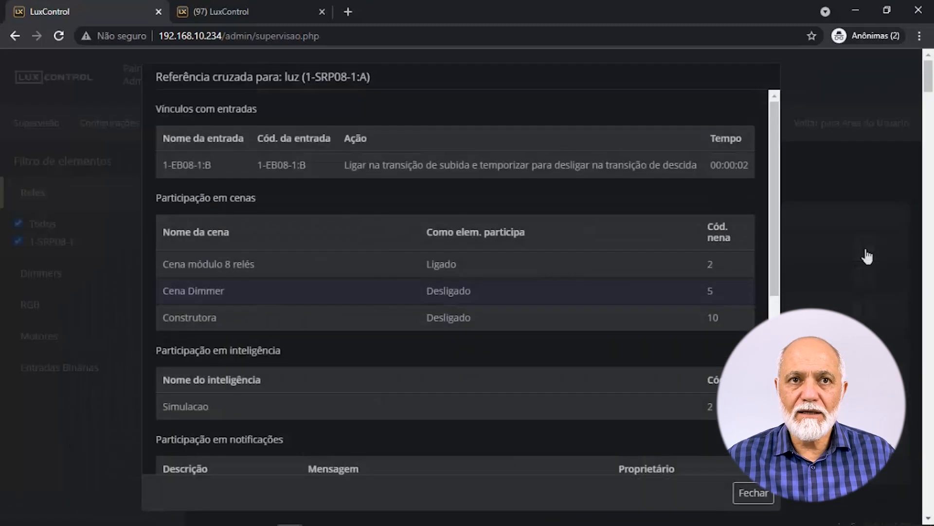
pyautogui.moveTo(369, 75); pyautogui.dragTo(284, 74)
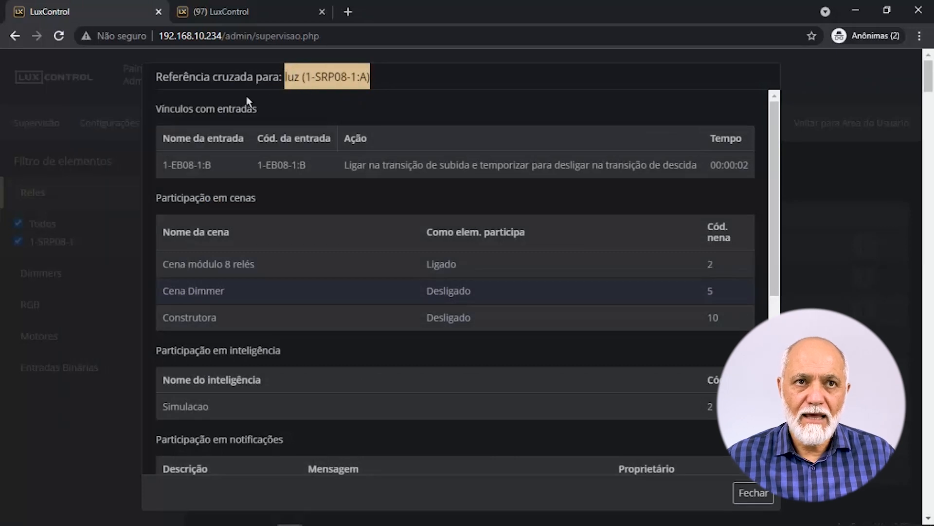
pyautogui.moveTo(164, 166); pyautogui.dragTo(213, 169)
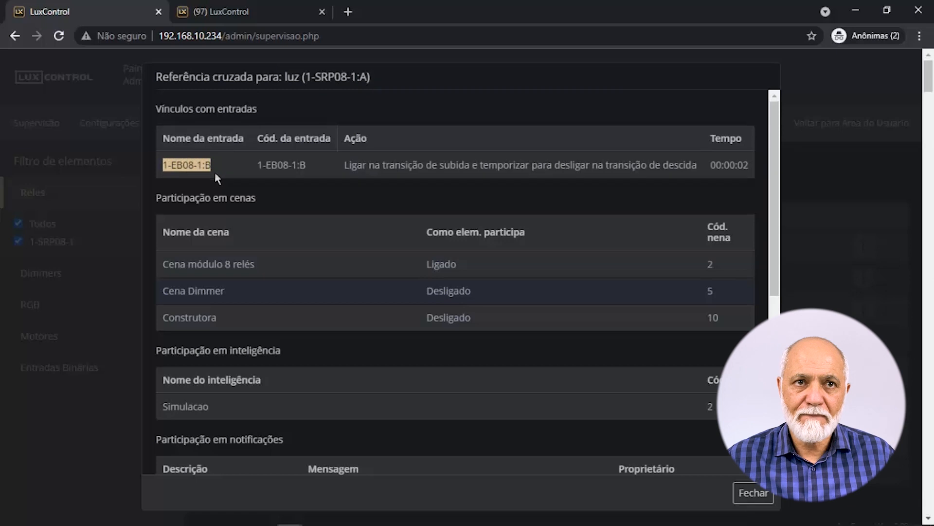
pyautogui.moveTo(169, 267); pyautogui.dragTo(267, 273)
pyautogui.moveTo(189, 292); pyautogui.dragTo(240, 294)
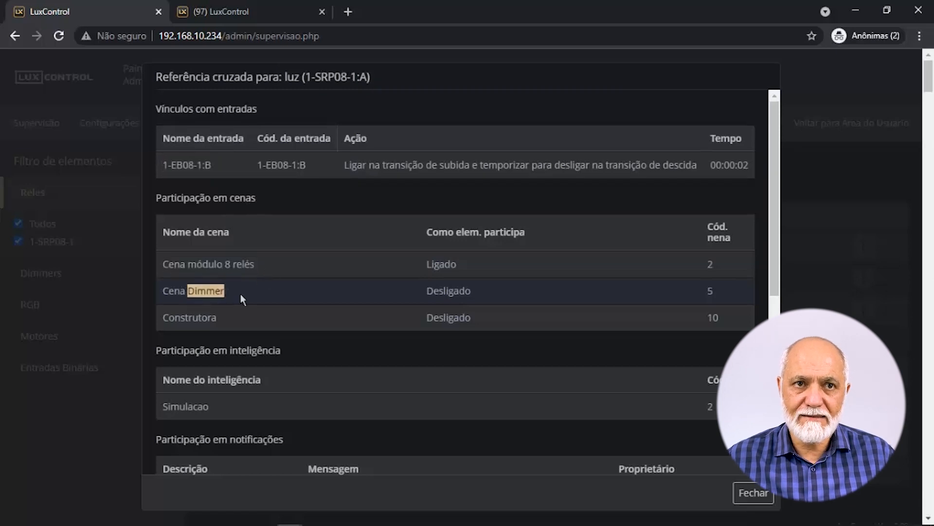
# Review its Simulacao intelligence, Treinamento notification, logic actions and Treinamento schedule, then close the window.
pyautogui.scroll(-1, 237, 337)
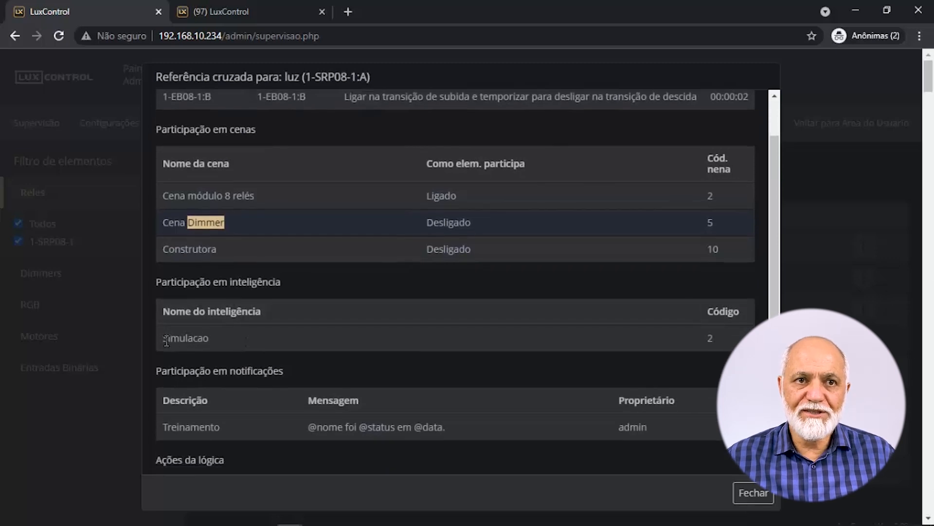
pyautogui.moveTo(167, 341); pyautogui.dragTo(218, 342)
pyautogui.scroll(-1, 219, 344)
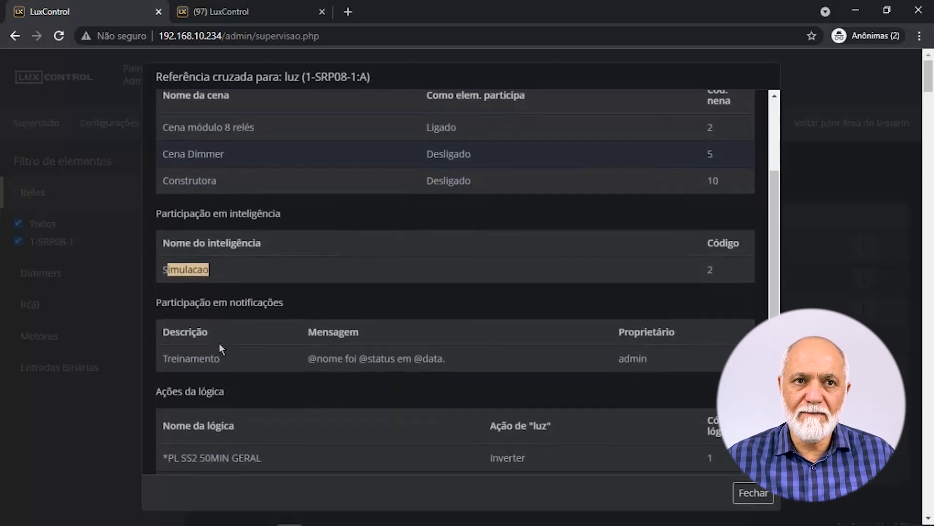
pyautogui.moveTo(166, 358); pyautogui.dragTo(229, 366)
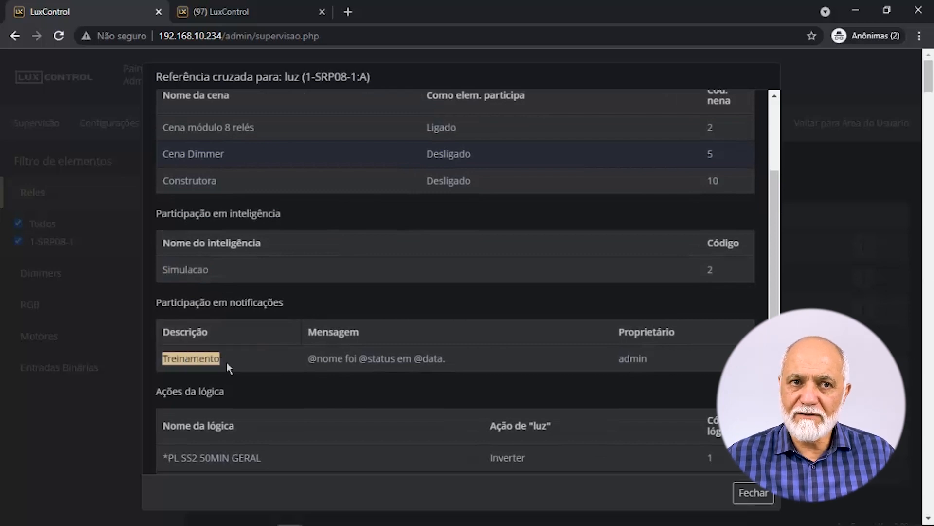
pyautogui.scroll(-2, 226, 362)
pyautogui.moveTo(179, 321); pyautogui.dragTo(269, 400)
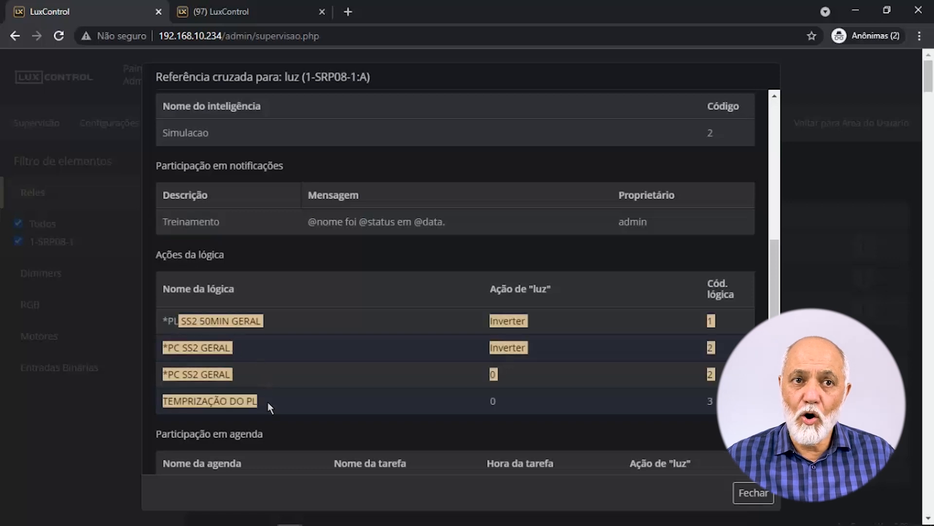
pyautogui.scroll(-1, 263, 399)
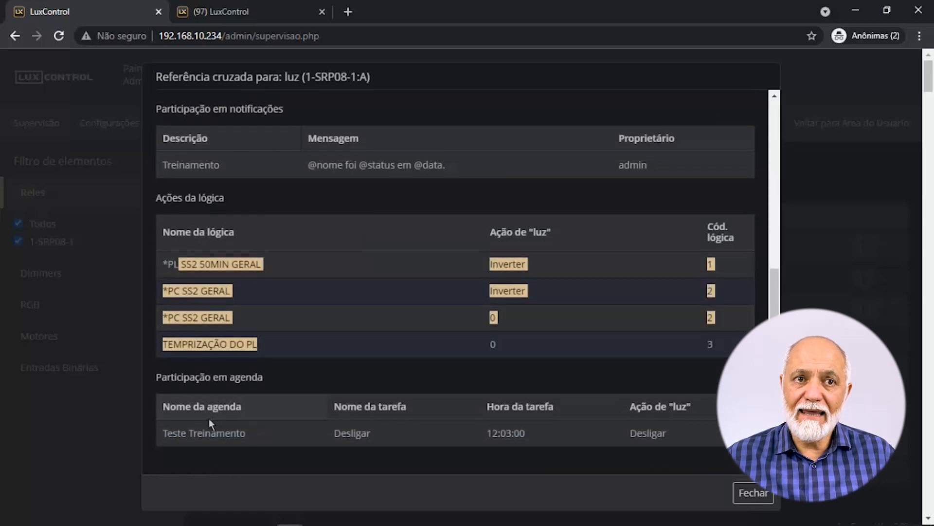
pyautogui.doubleClick(195, 433)
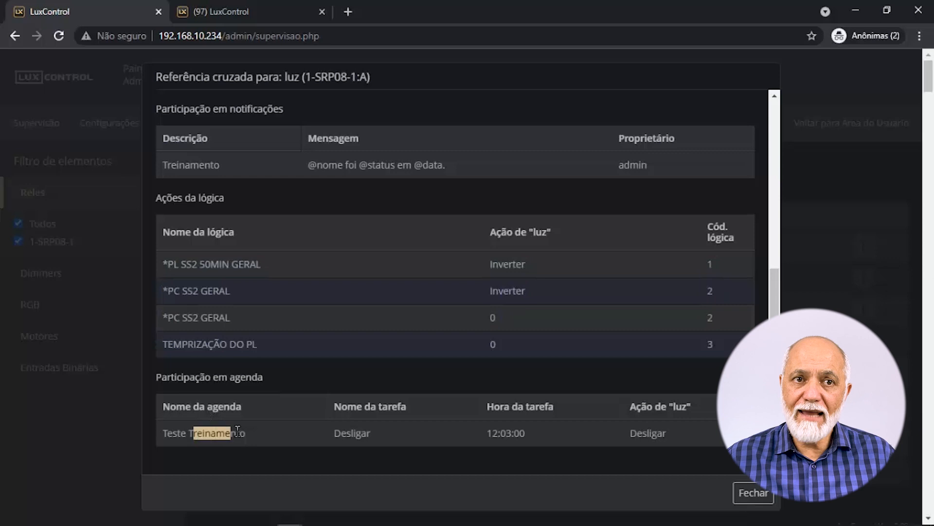
pyautogui.click(113, 475)
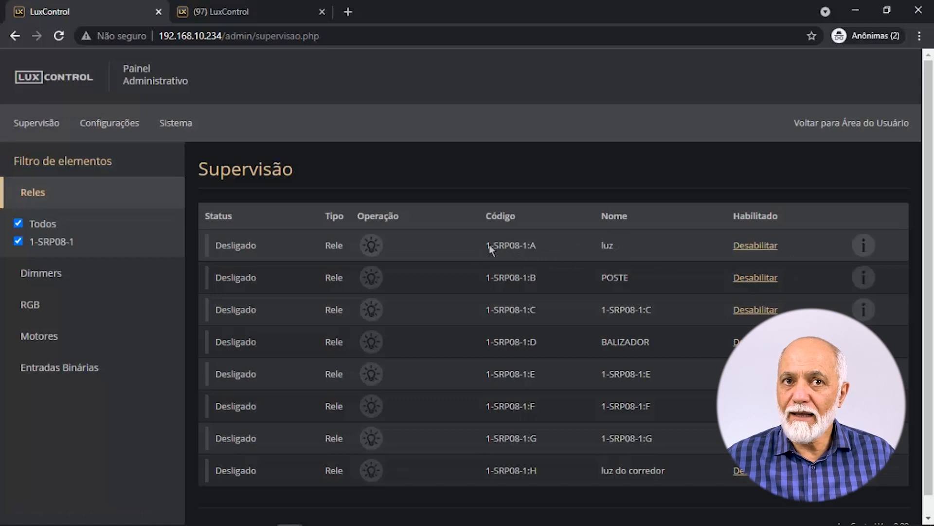
# Switch relay 1-SRP08-1:A (luz) on and back off.
pyautogui.moveTo(490, 244); pyautogui.dragTo(550, 252)
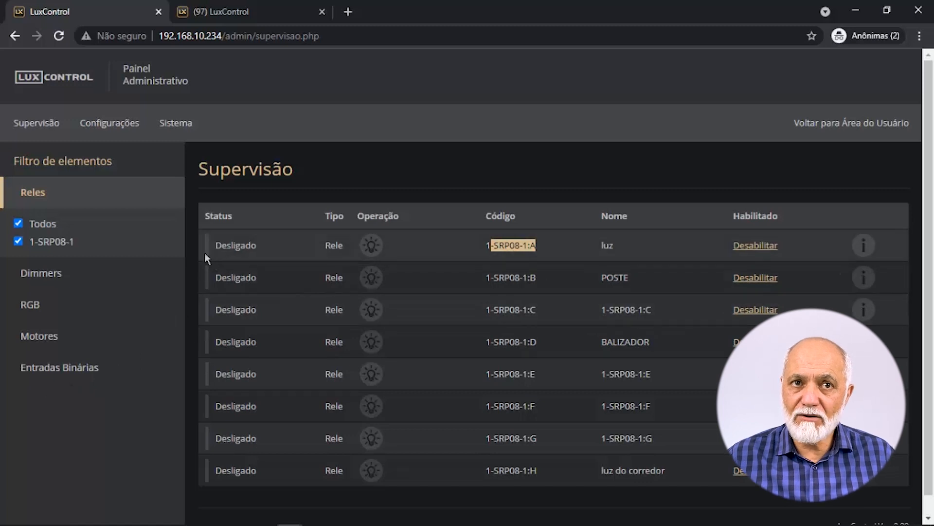
pyautogui.click(373, 253)
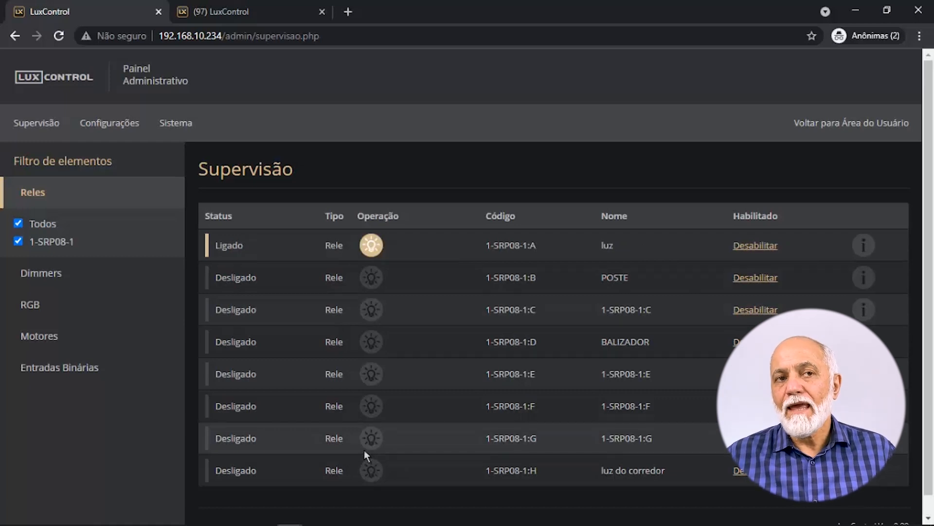
pyautogui.click(372, 248)
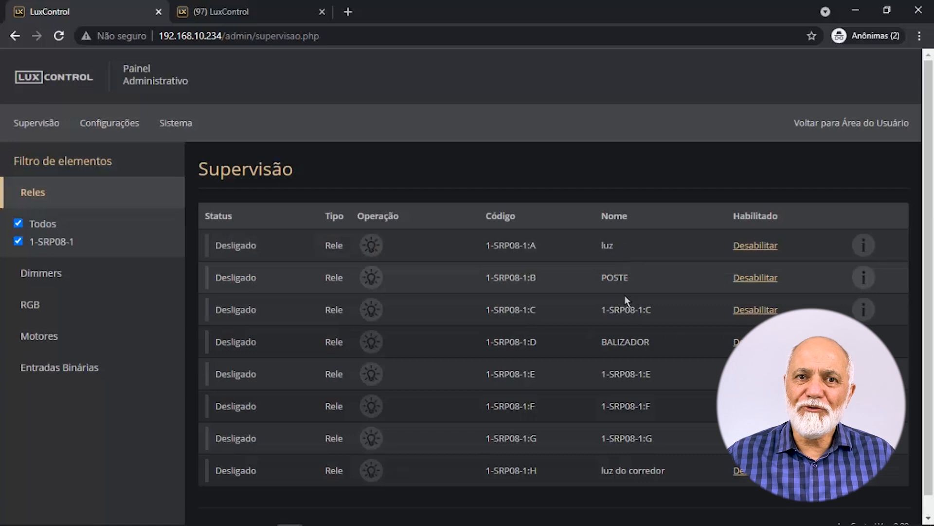
# Rename relay 1-SRP08-1:A from luz to LUZ.
pyautogui.click(618, 246)
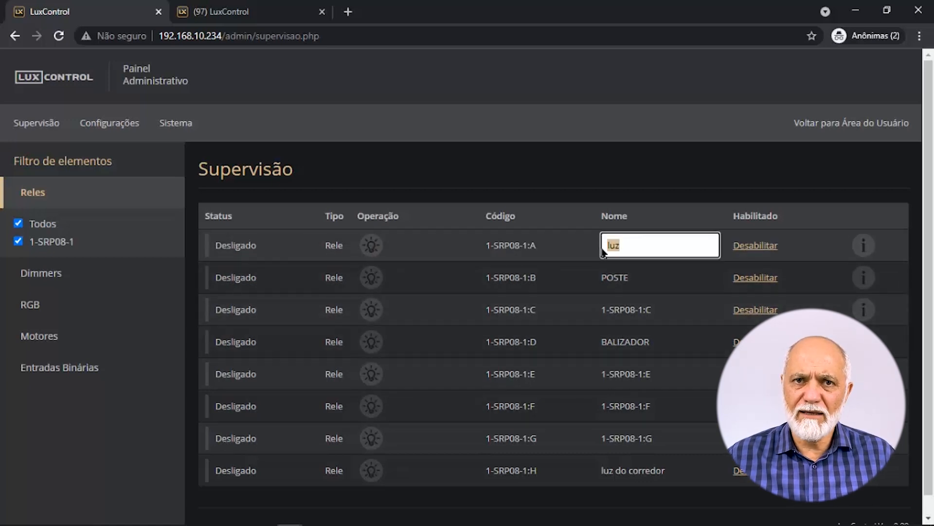
pyautogui.moveTo(638, 245); pyautogui.dragTo(589, 249)
pyautogui.write('LUZ')
pyautogui.press('Return')
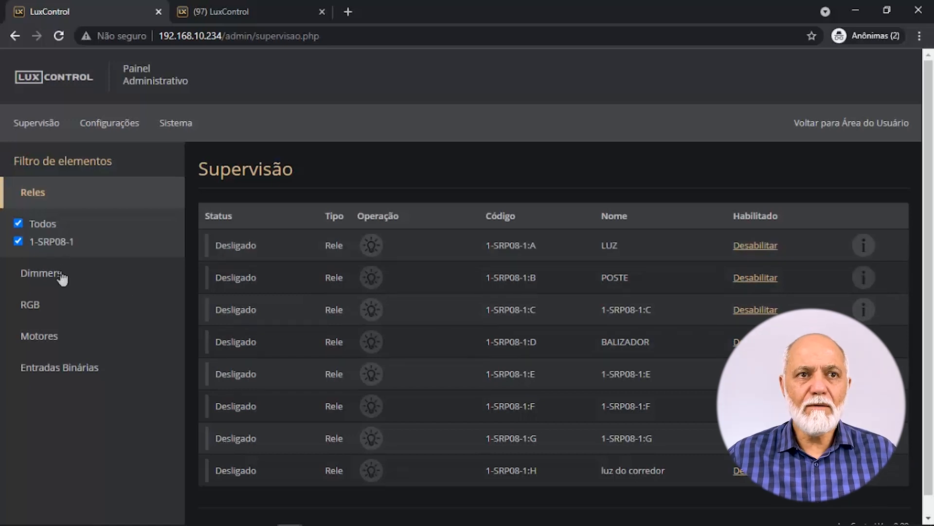
# Expand the Dimmers, RGB, Motores and Entradas Binárias module filters.
pyautogui.click(52, 280)
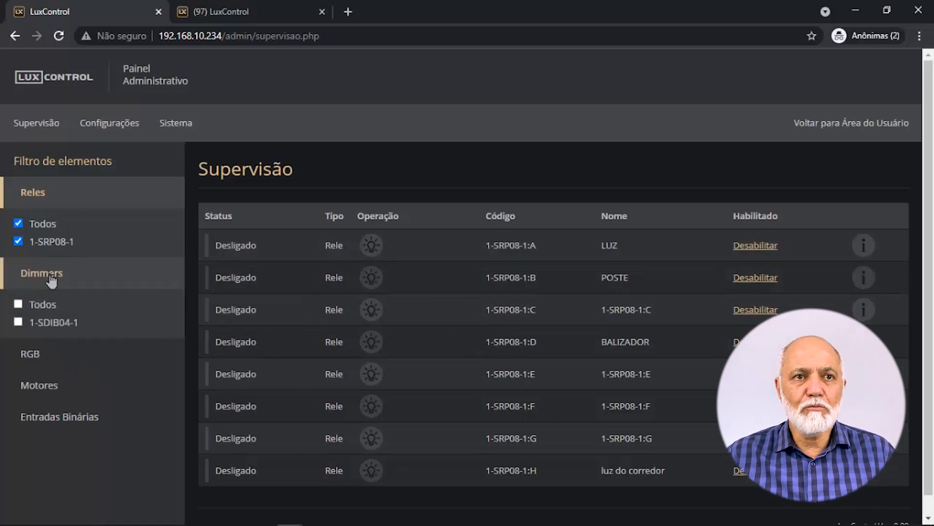
pyautogui.click(32, 357)
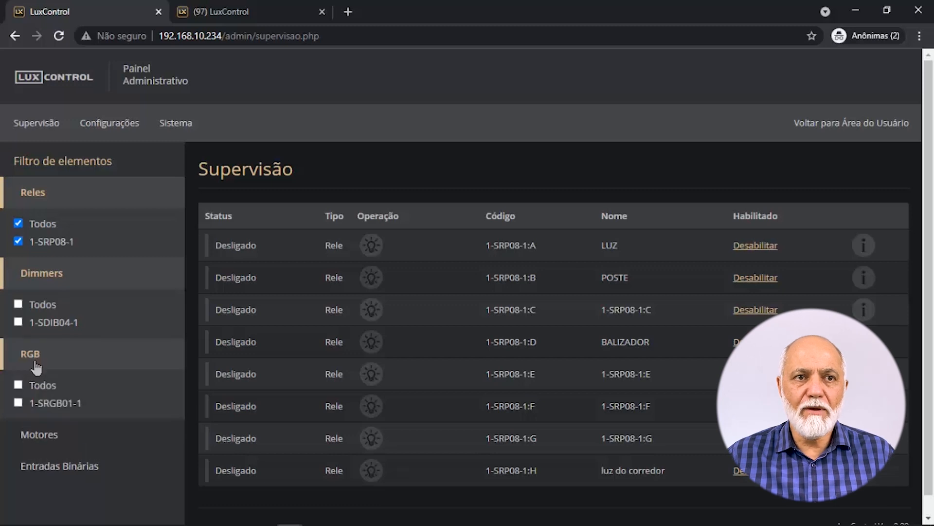
pyautogui.click(48, 434)
pyautogui.scroll(-1, 48, 434)
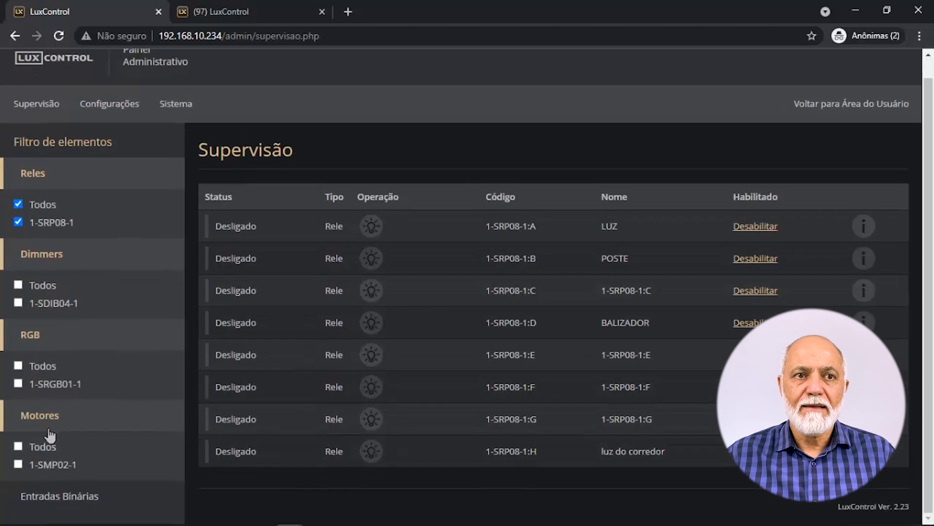
pyautogui.click(60, 502)
pyautogui.scroll(-2, 60, 505)
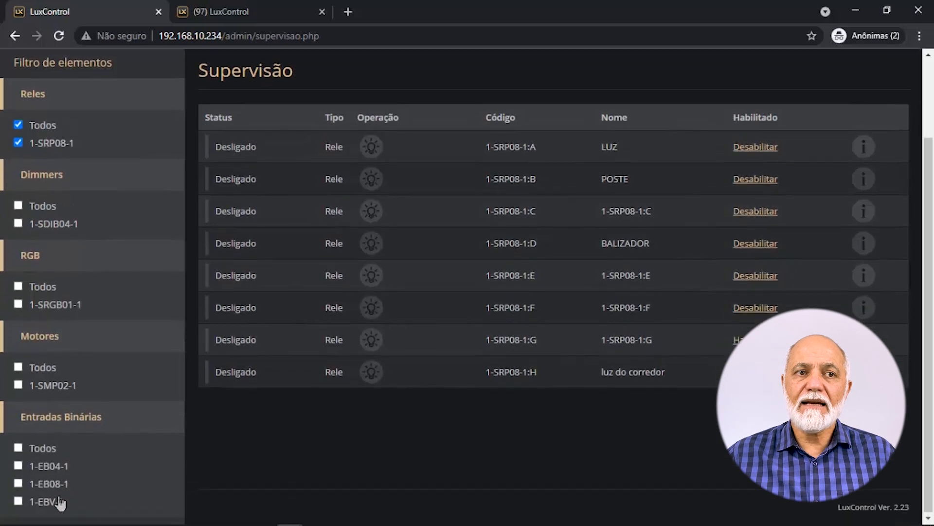
pyautogui.scroll(3, 60, 502)
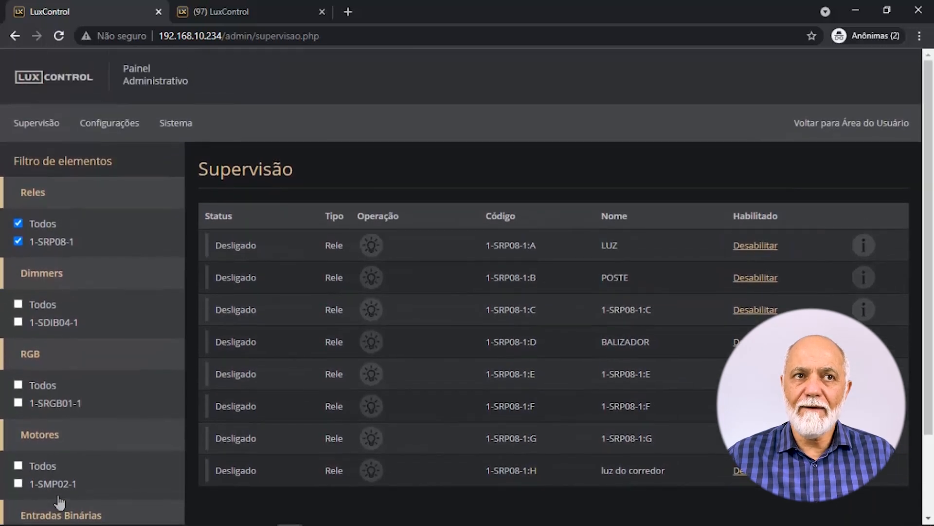
# Show the RS485 error log under Logs > Avisos (no records), then open Referência Geral do Sistema.
pyautogui.moveTo(41, 141)
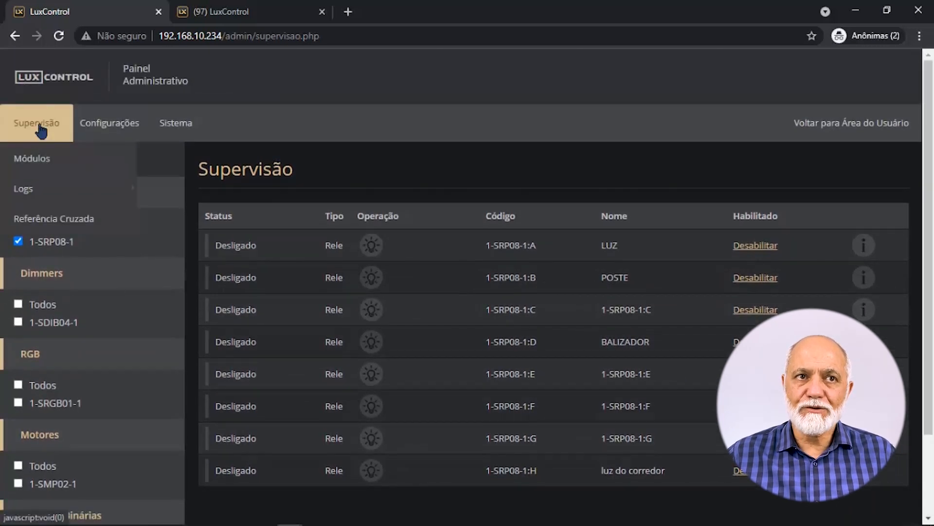
pyautogui.click(36, 163)
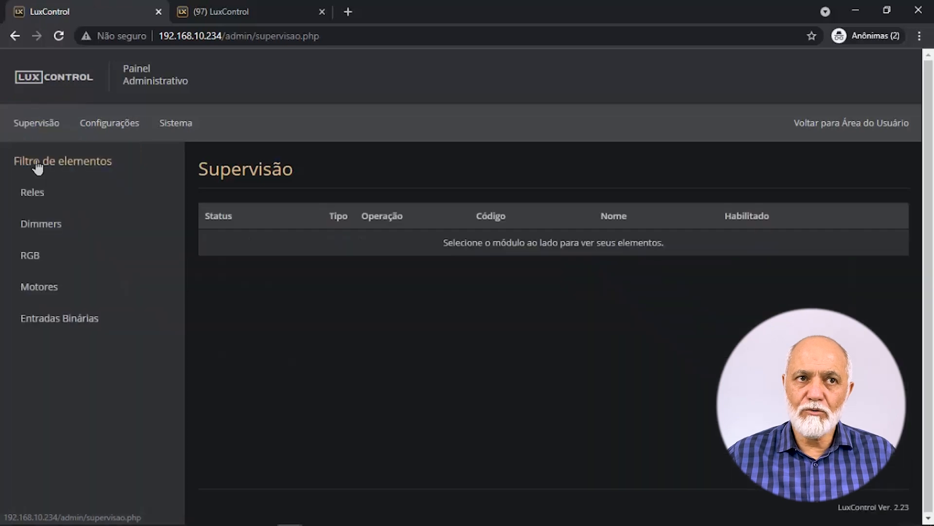
pyautogui.moveTo(44, 125)
pyautogui.moveTo(32, 192)
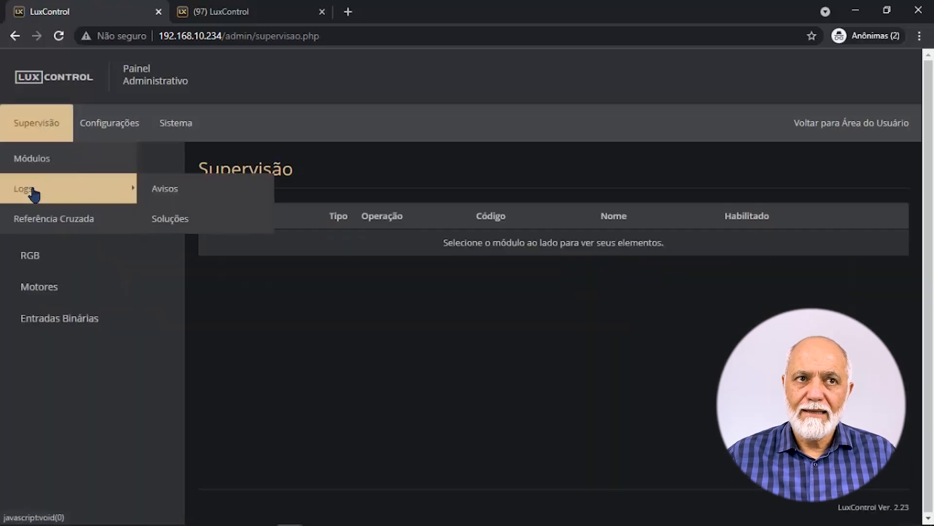
pyautogui.click(183, 191)
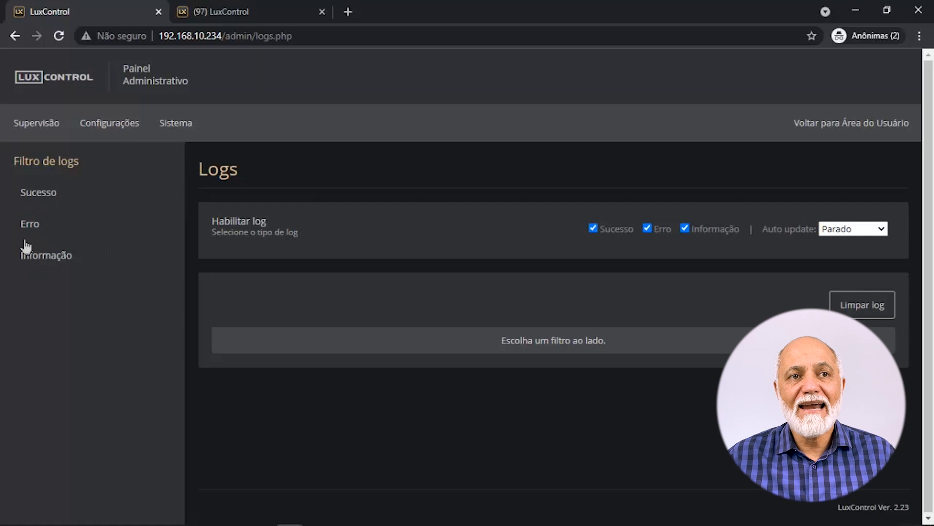
pyautogui.click(37, 228)
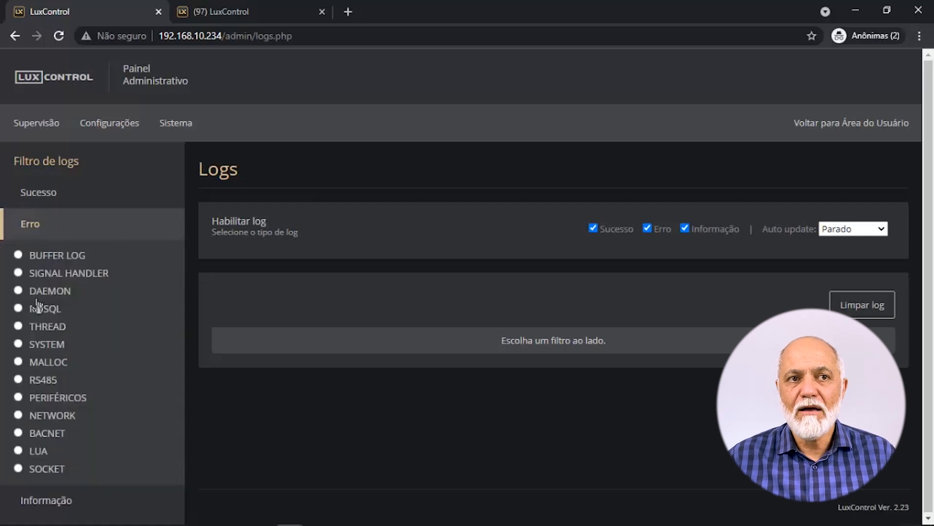
pyautogui.click(19, 380)
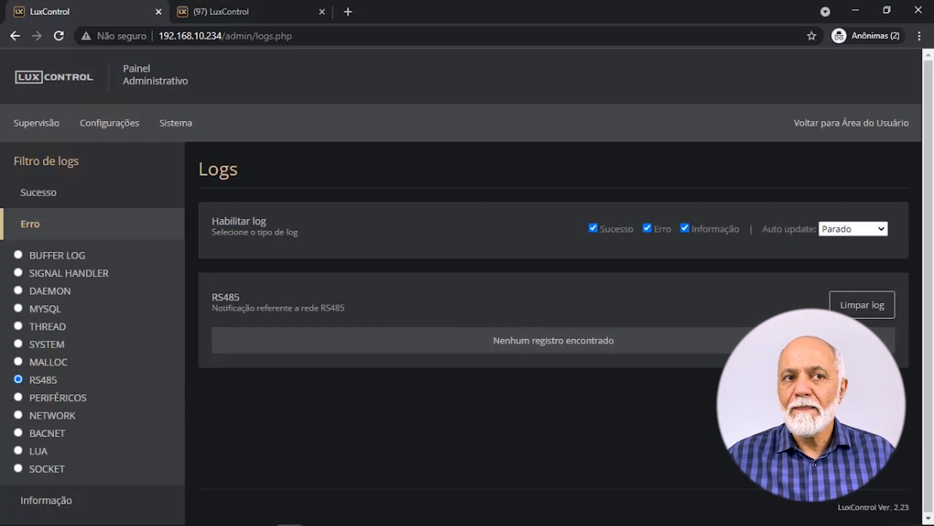
pyautogui.moveTo(8, 136)
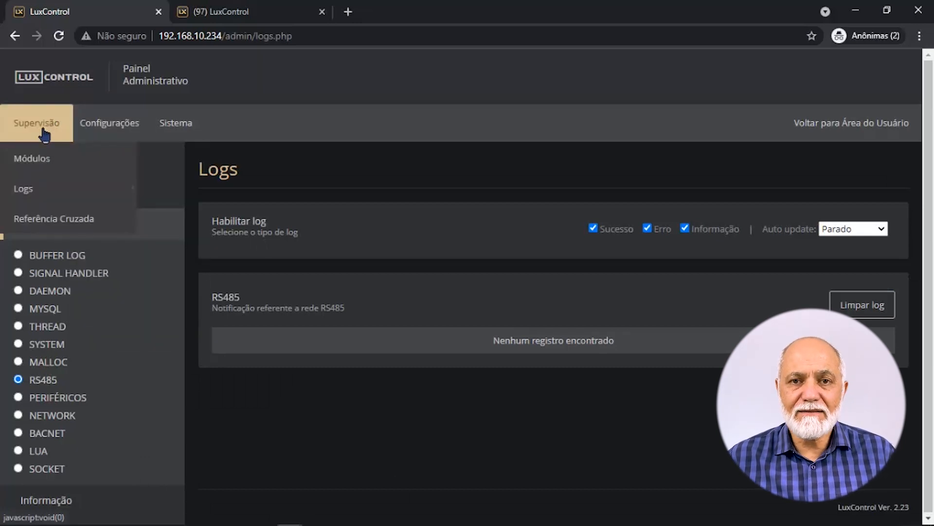
pyautogui.click(47, 229)
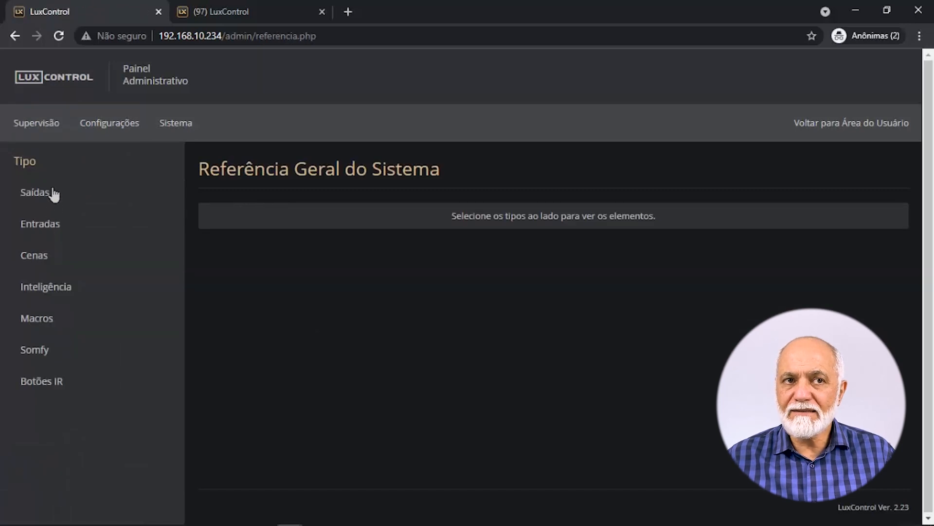
# List reference counts for all outputs, with LUZ (SRP08-1:A) totalling 11.
pyautogui.click(39, 197)
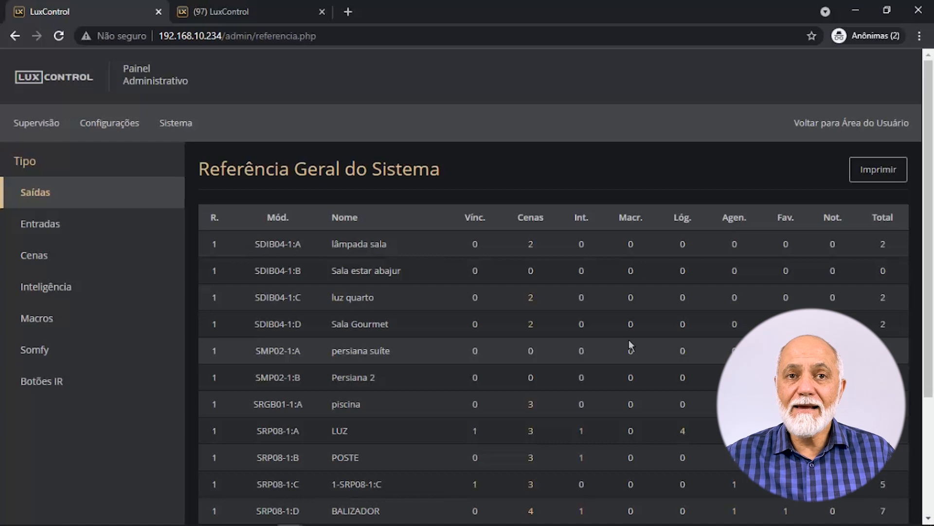
# Open the Redes Seriais page showing Rede 1 active on /dev/ttyLUX_SERIAL_0.
pyautogui.click(95, 122)
pyautogui.moveTo(106, 164)
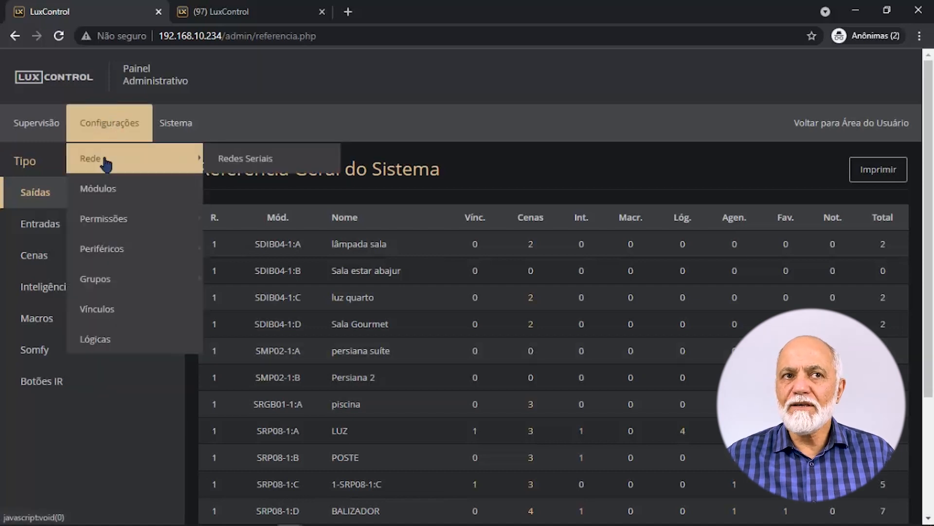
pyautogui.click(288, 165)
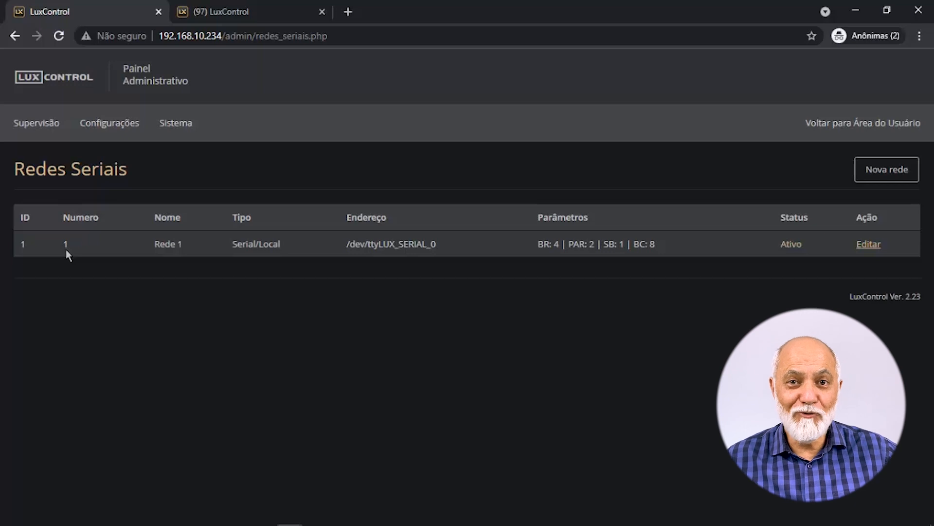
pyautogui.click(102, 133)
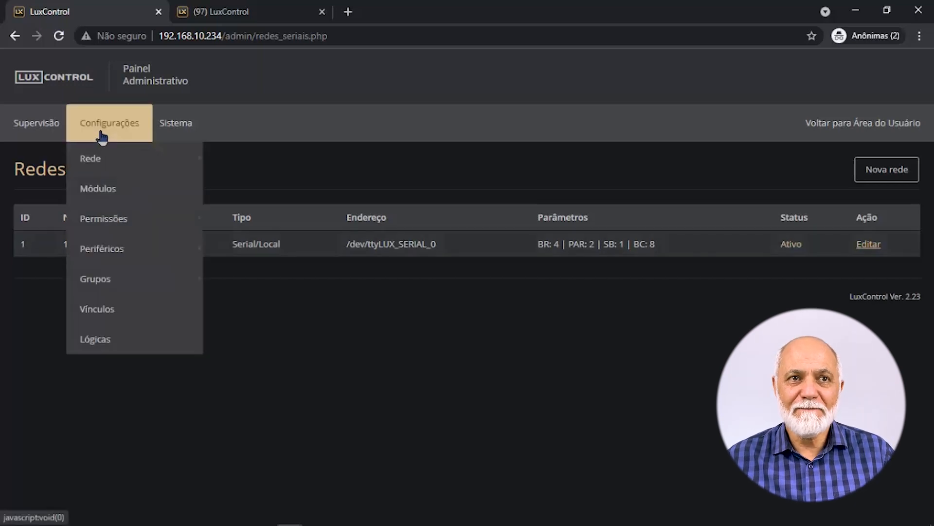
# Disable the EB08 module from the Módulos list and acknowledge the success message.
pyautogui.click(107, 190)
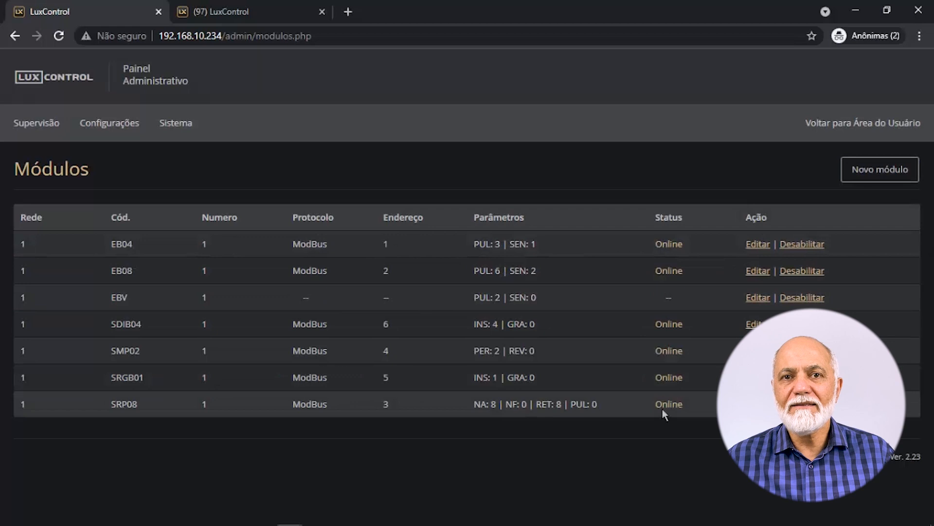
pyautogui.click(810, 273)
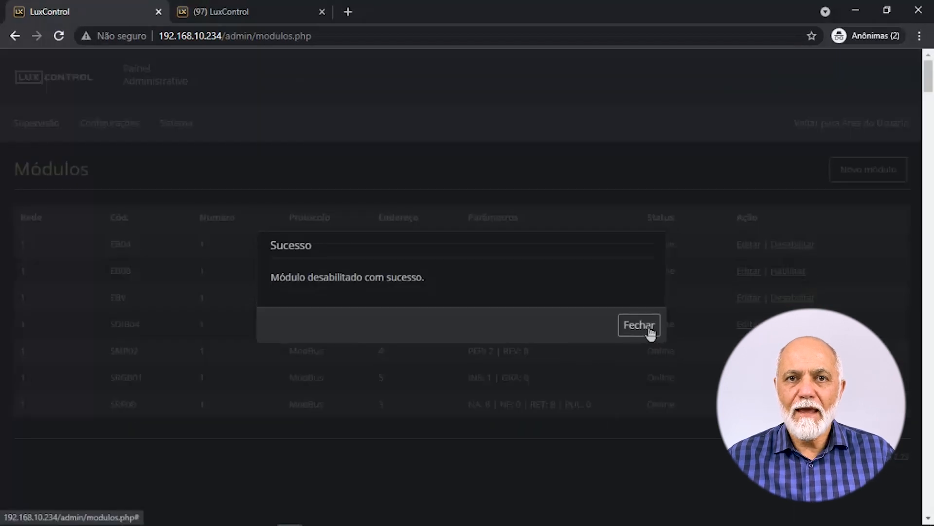
pyautogui.click(639, 325)
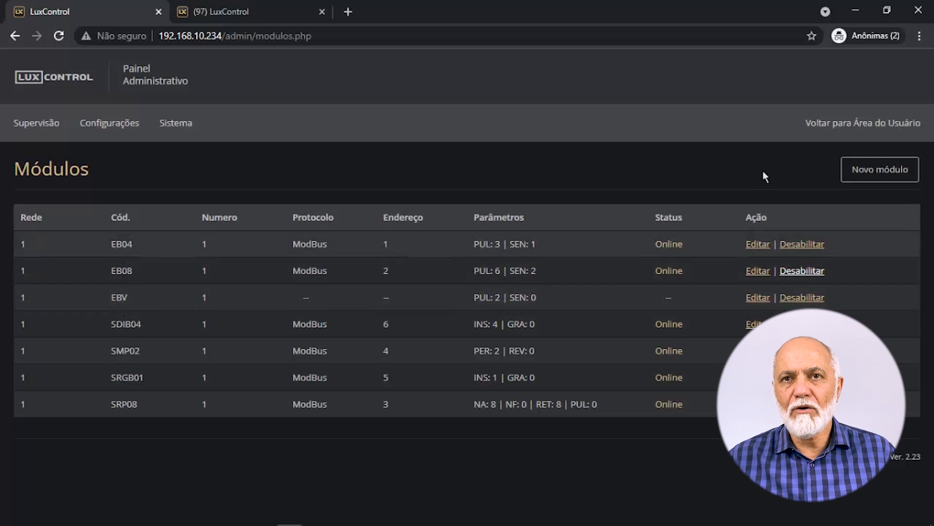
pyautogui.click(834, 127)
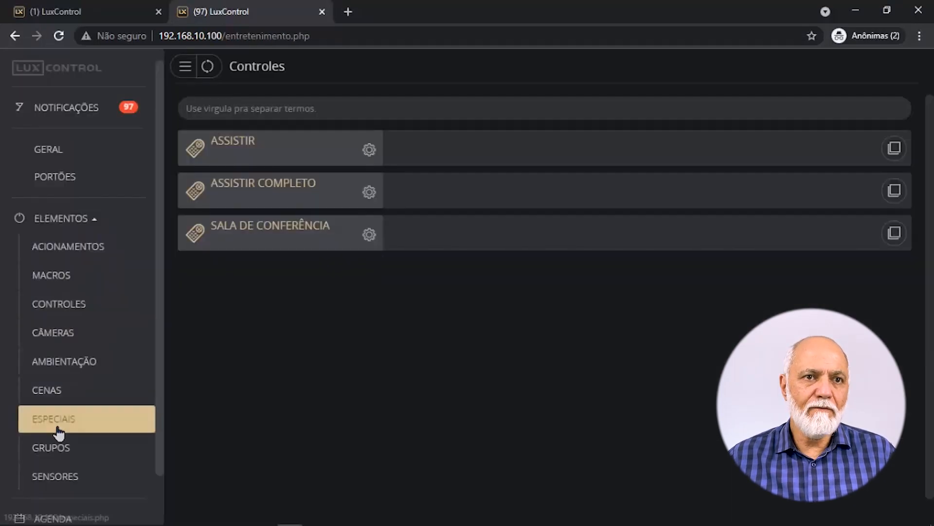
# View Portão Pessoas' settings on Especiais, highlighting EBV in its code, and cancel unchanged.
pyautogui.click(59, 430)
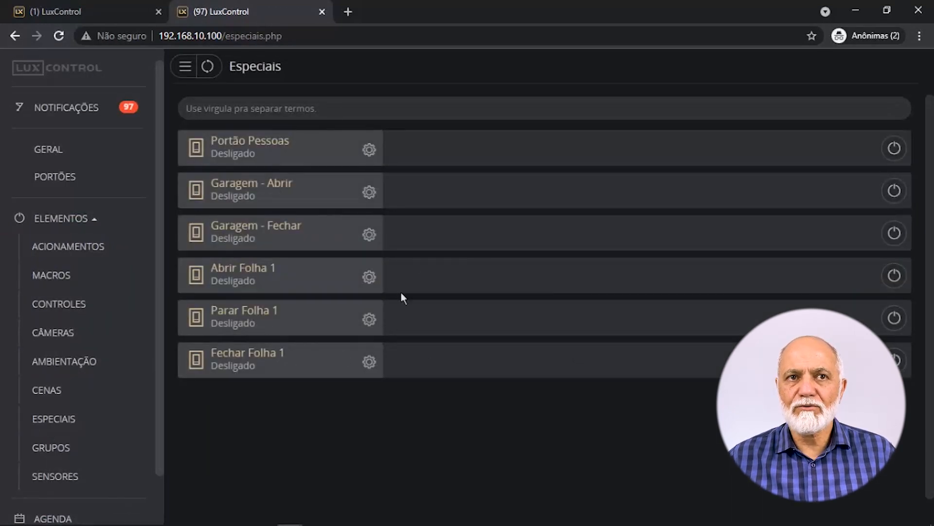
pyautogui.click(369, 149)
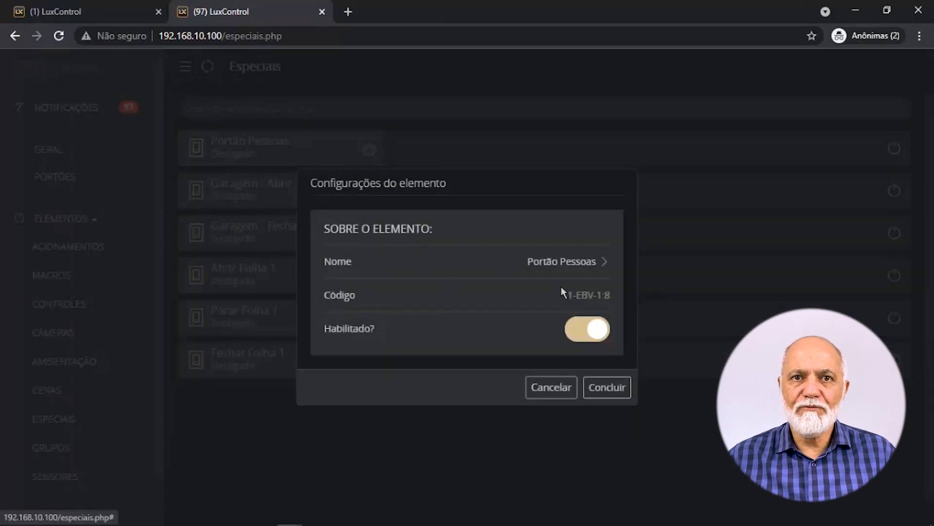
pyautogui.moveTo(576, 296); pyautogui.dragTo(596, 296)
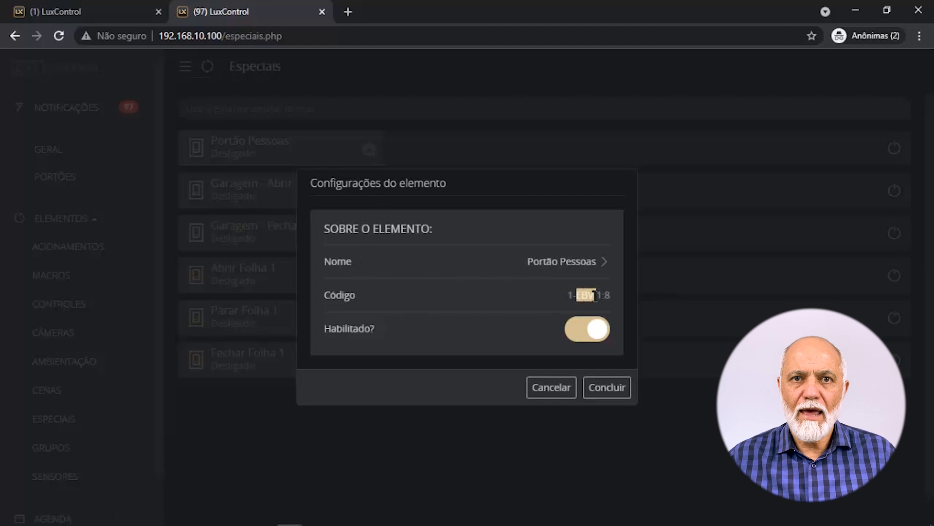
pyautogui.click(519, 324)
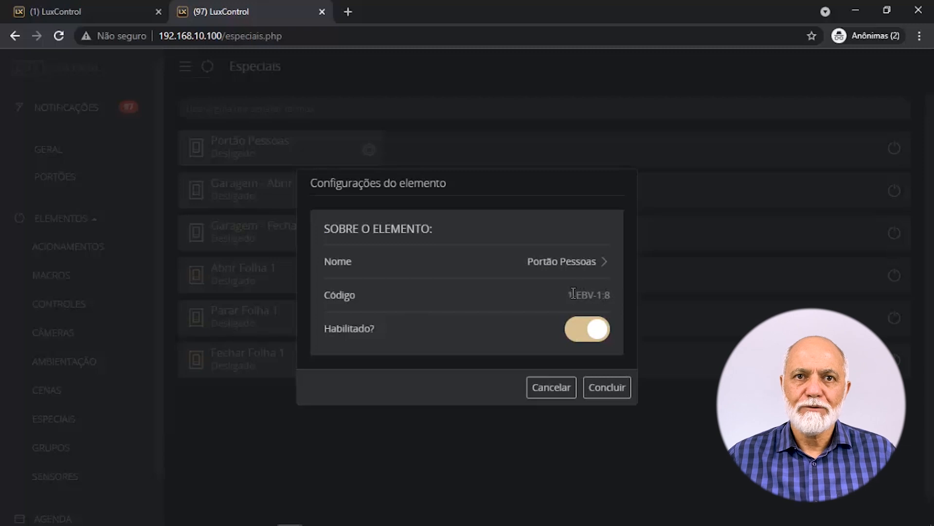
pyautogui.click(551, 391)
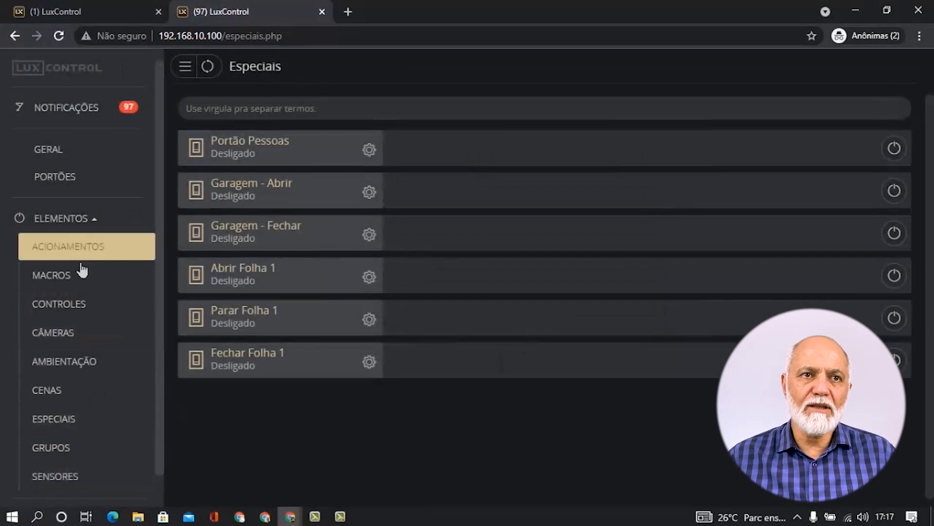
pyautogui.click(87, 224)
# Enter the admin panel via Gerenciamento and open its Módulos list of six modules.
pyautogui.click(98, 291)
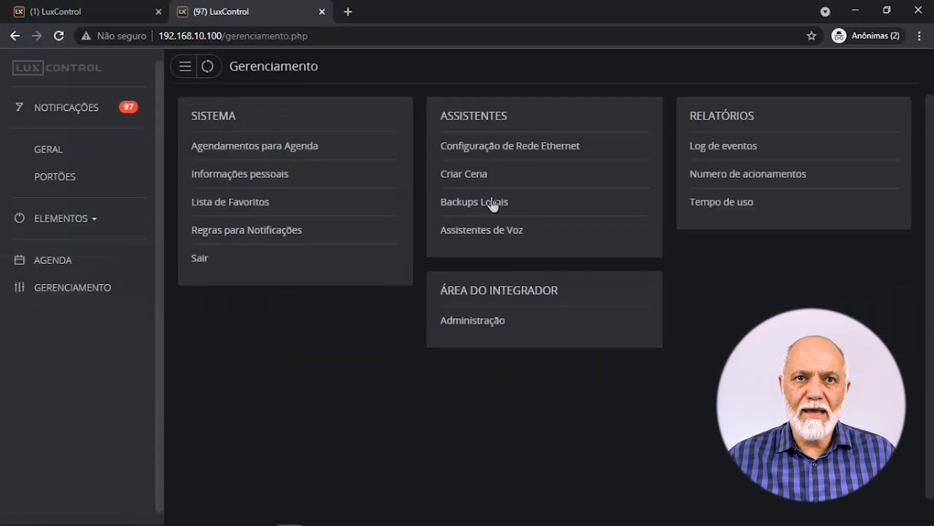
pyautogui.click(477, 326)
pyautogui.moveTo(108, 126)
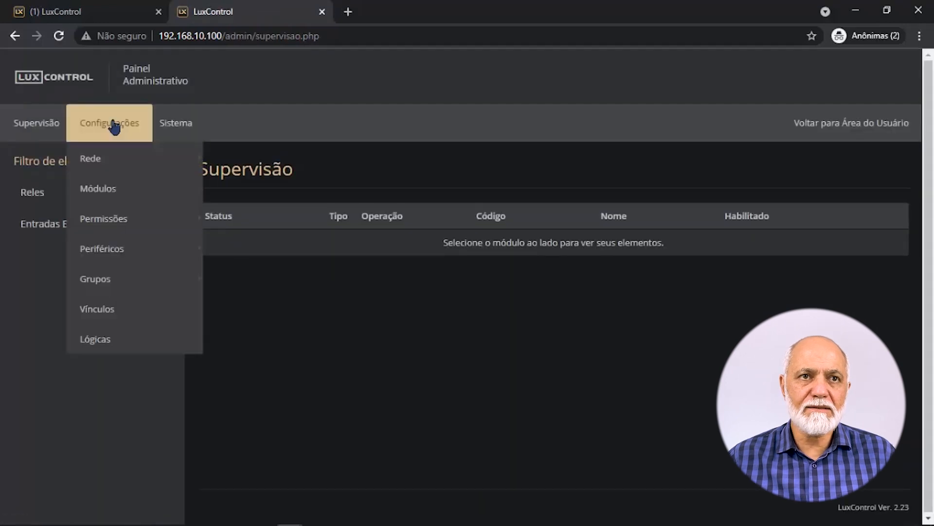
pyautogui.click(125, 191)
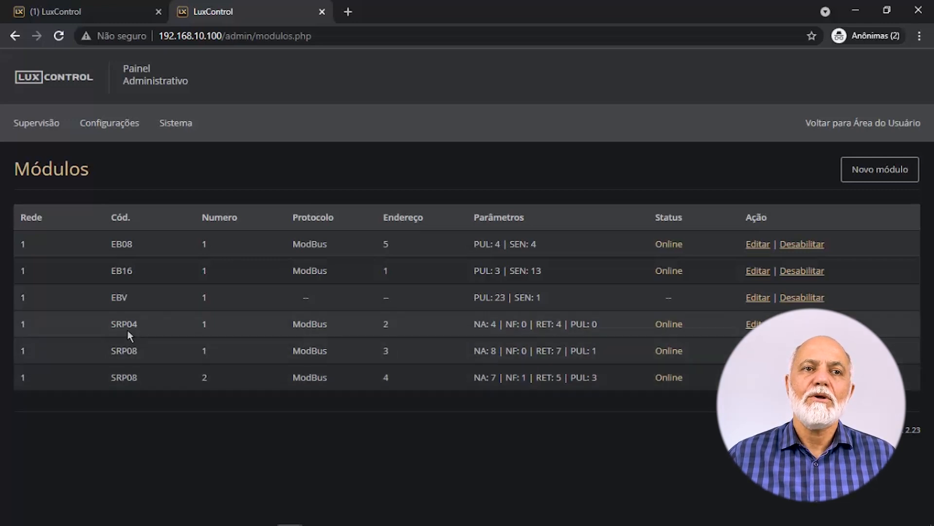
pyautogui.moveTo(125, 130)
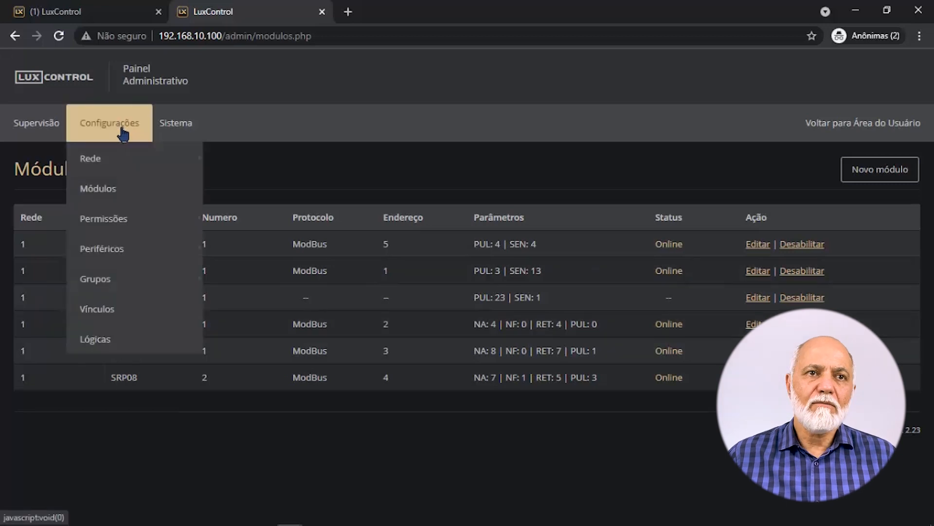
pyautogui.moveTo(125, 222)
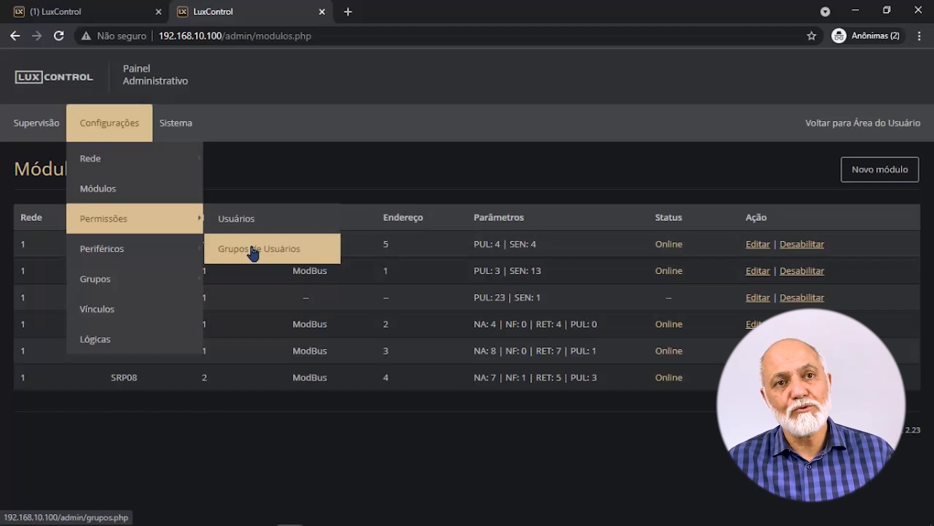
# Restrict the Crianças group's screen view permission to Acionamentos only.
pyautogui.click(253, 249)
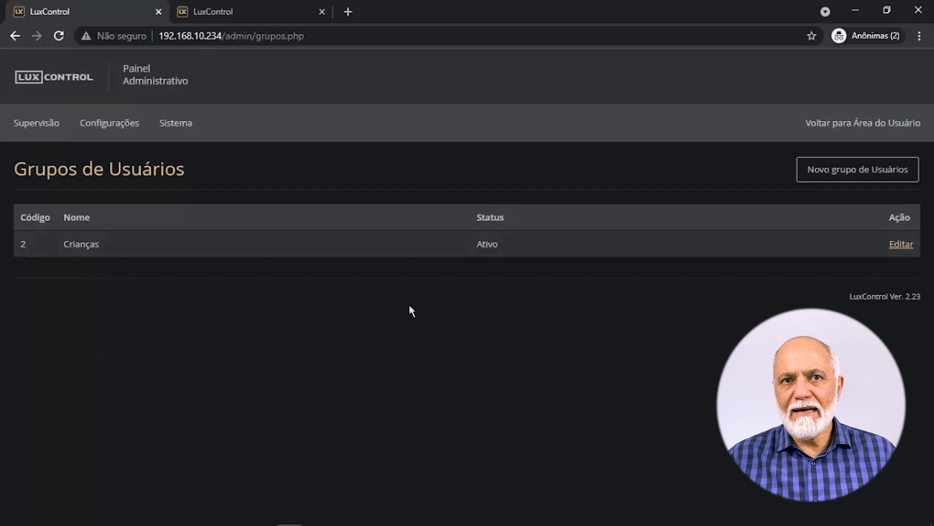
pyautogui.click(902, 245)
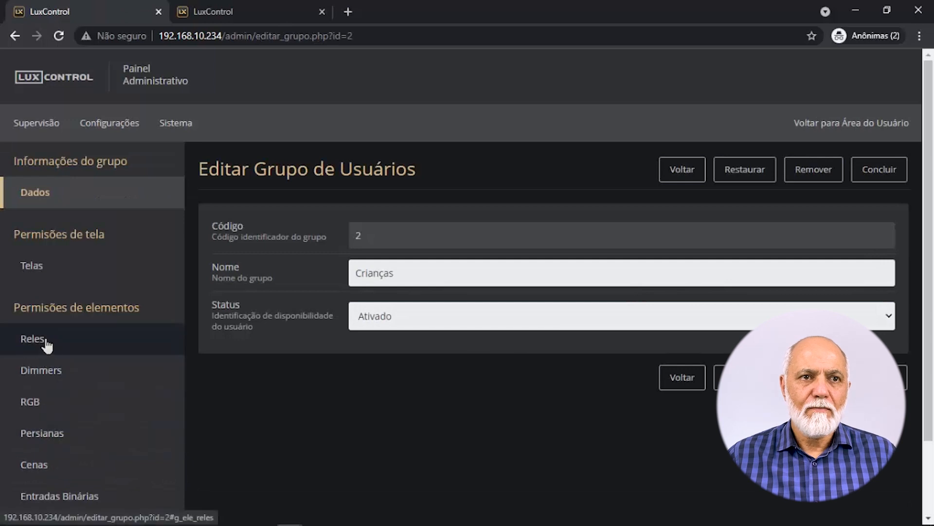
pyautogui.click(43, 272)
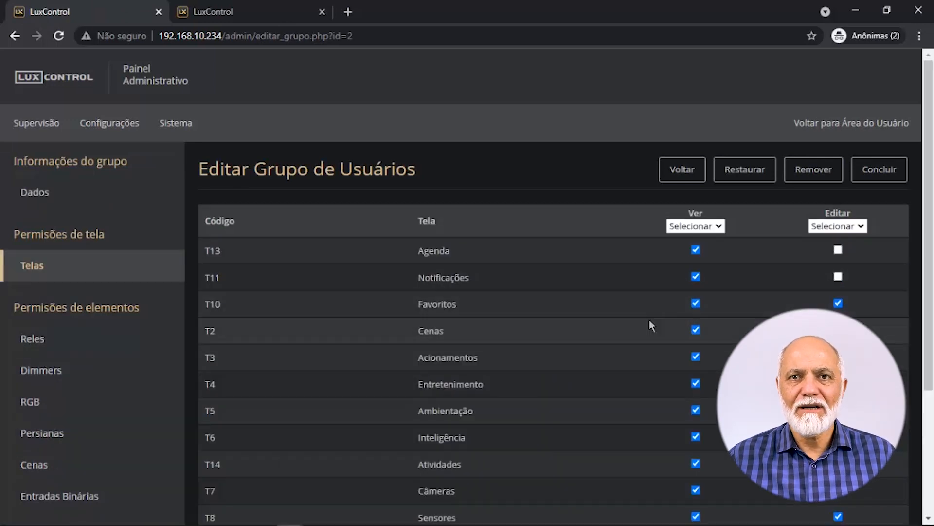
pyautogui.click(691, 230)
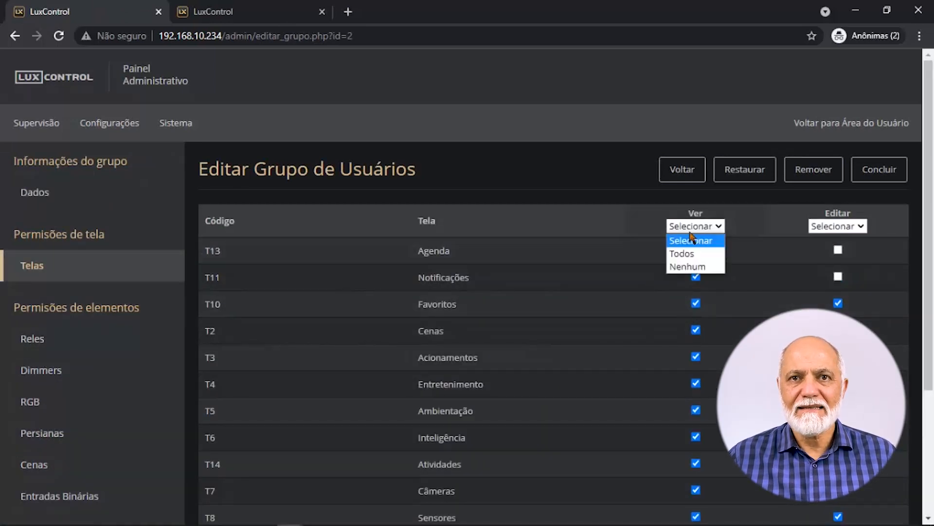
pyautogui.click(688, 268)
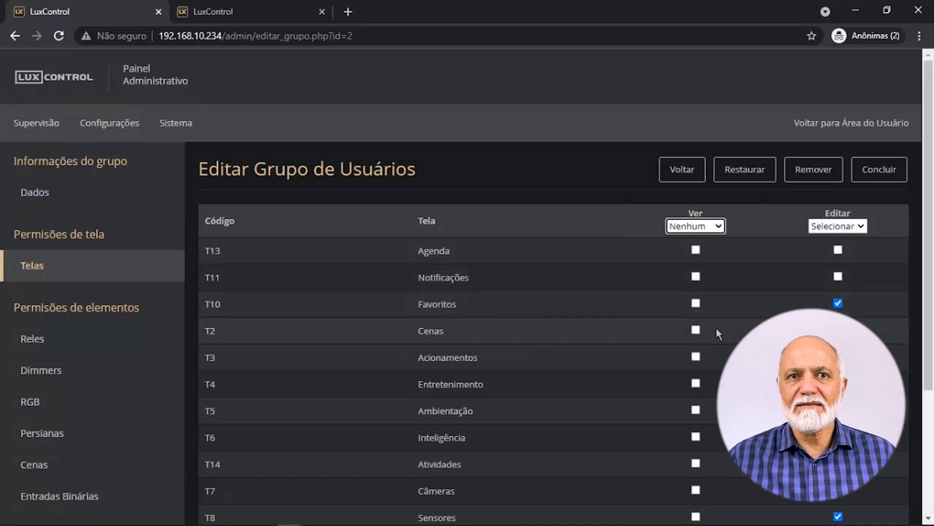
pyautogui.click(696, 357)
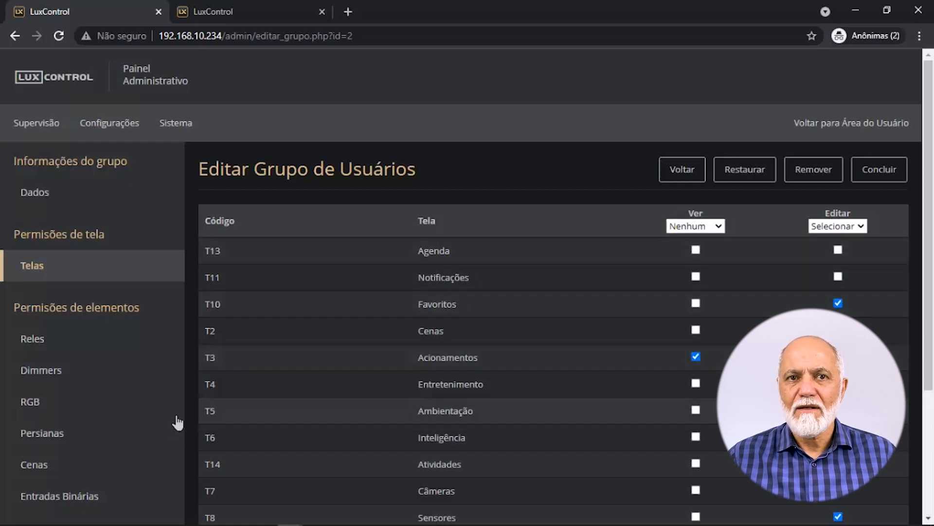
pyautogui.click(49, 340)
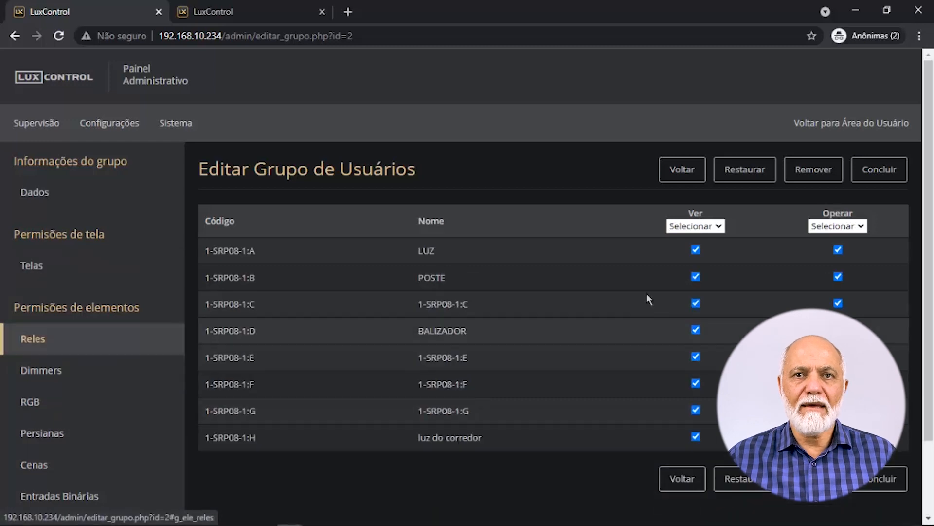
# Limit the Crianças group's relay view permission to the POSTE and LUZ relays.
pyautogui.click(705, 228)
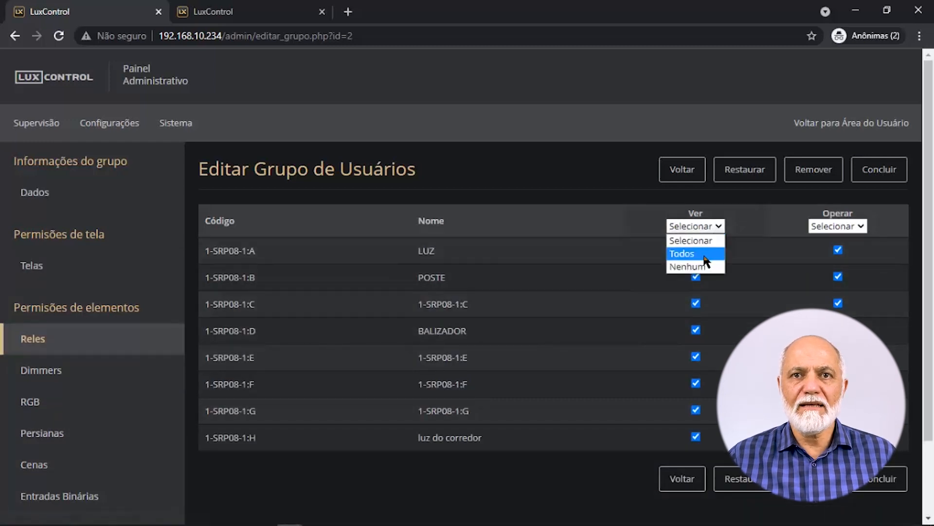
pyautogui.click(701, 267)
pyautogui.click(696, 277)
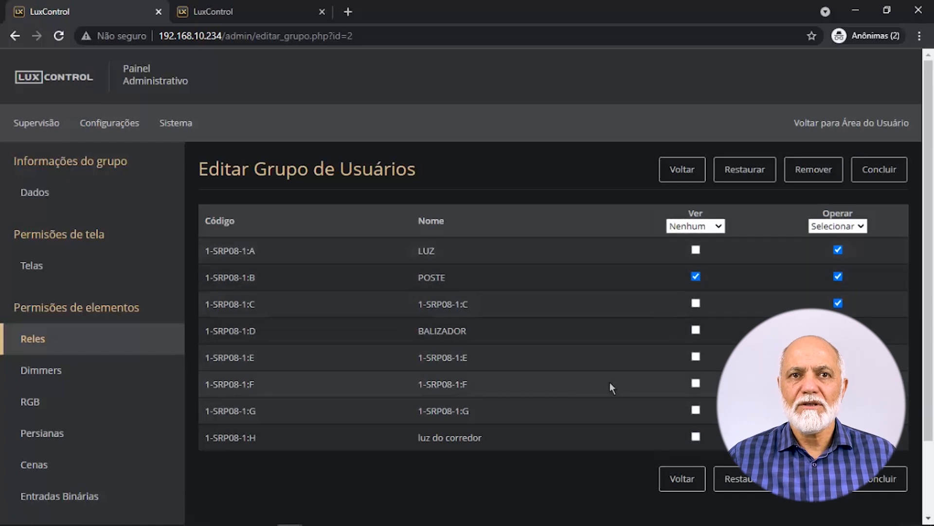
pyautogui.click(696, 249)
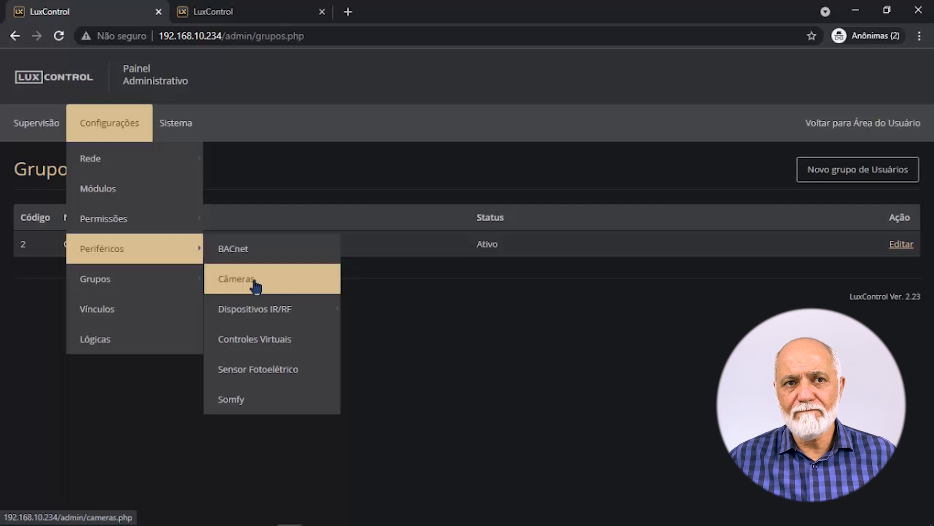
pyautogui.moveTo(276, 321)
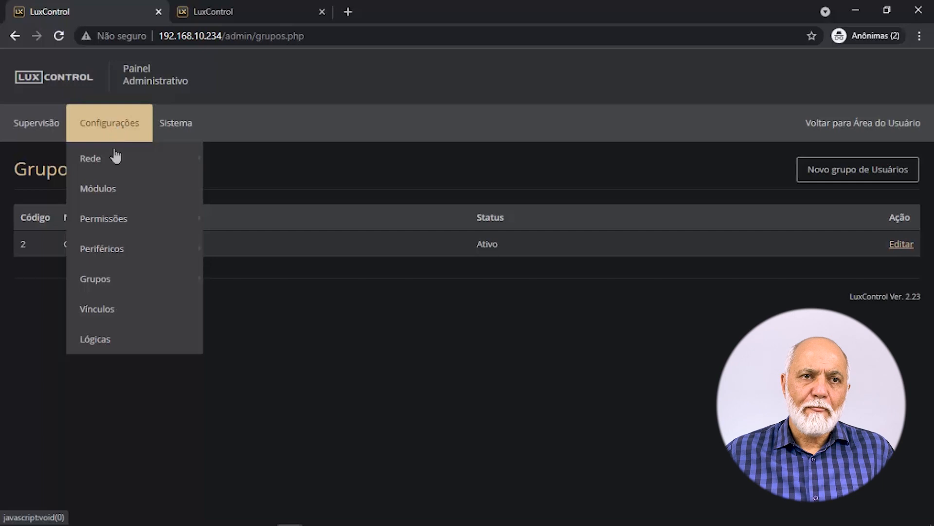
pyautogui.moveTo(108, 280)
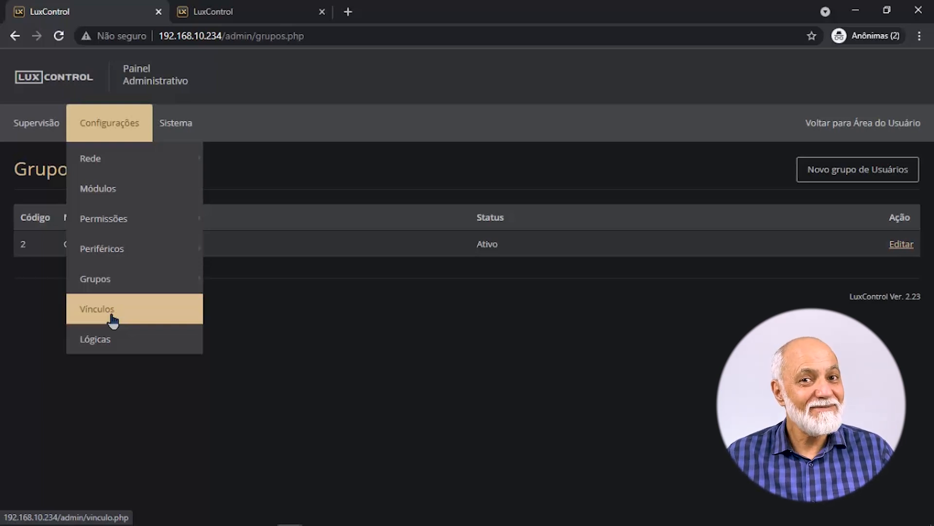
# Open the Vínculos page listing input-to-output links.
pyautogui.click(111, 317)
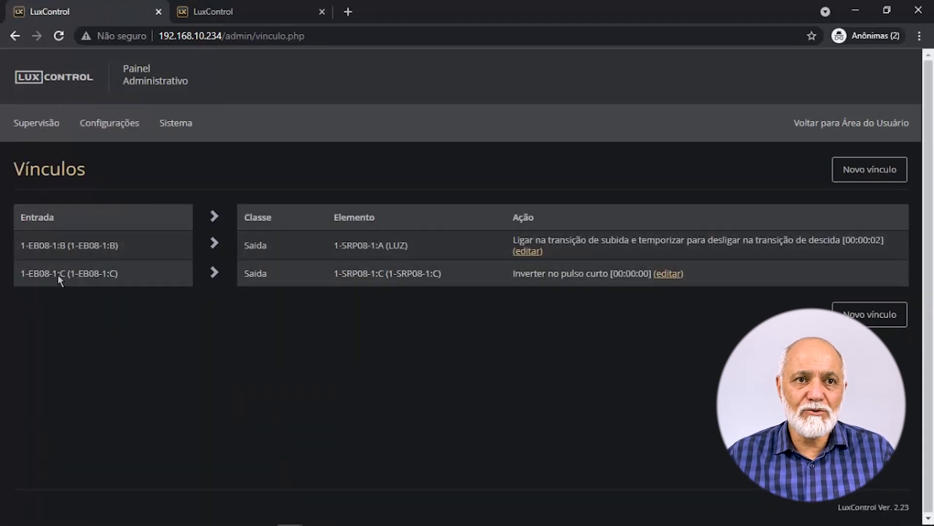
# Highlight the linked input and output names, including LUZ, then go to the Lógicas page.
pyautogui.moveTo(44, 274); pyautogui.dragTo(94, 271)
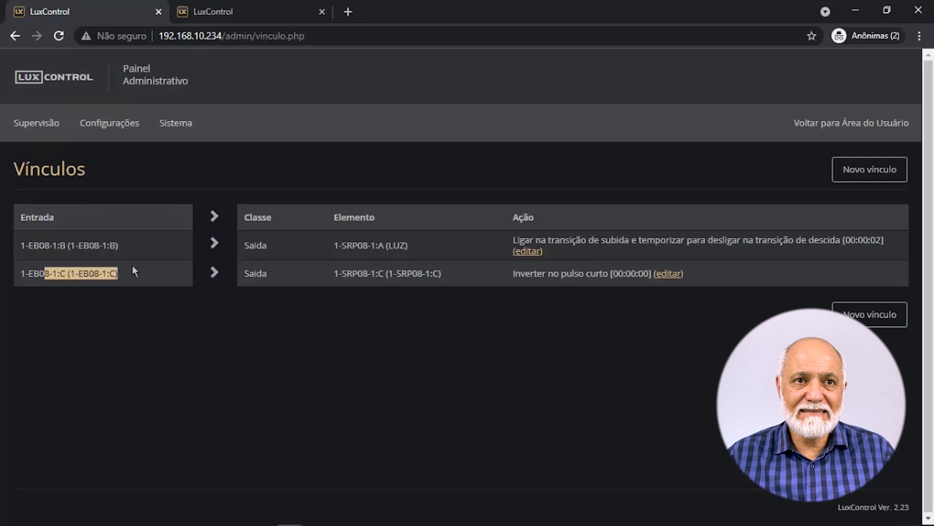
pyautogui.moveTo(369, 274); pyautogui.dragTo(436, 279)
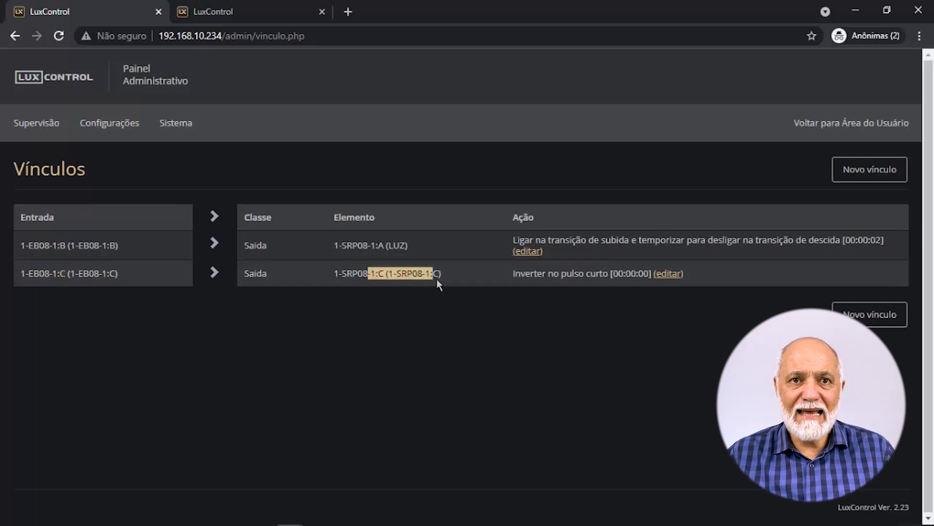
pyautogui.click(389, 250)
pyautogui.moveTo(387, 246); pyautogui.dragTo(412, 246)
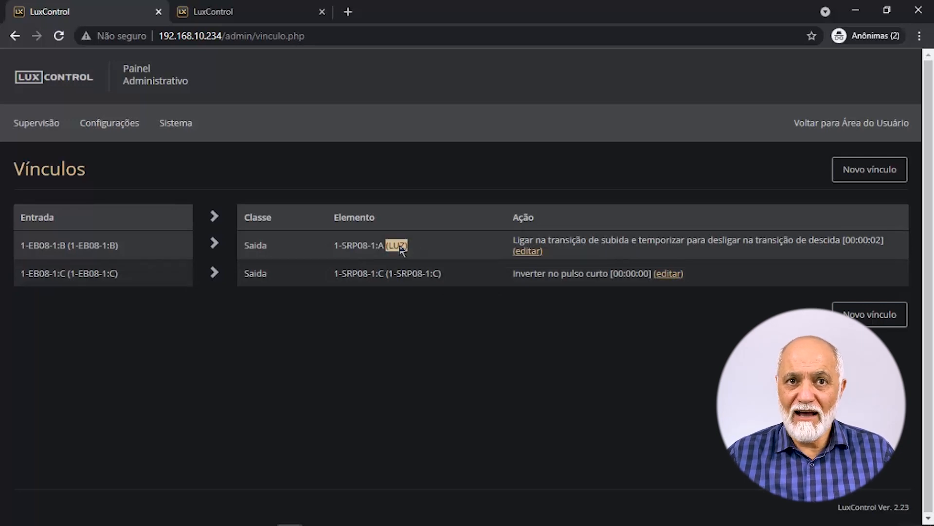
pyautogui.click(109, 123)
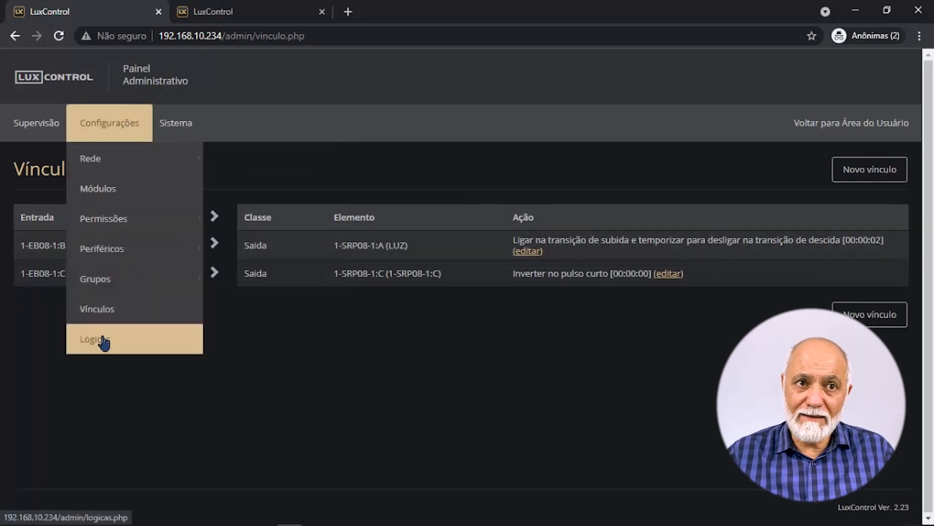
pyautogui.click(104, 342)
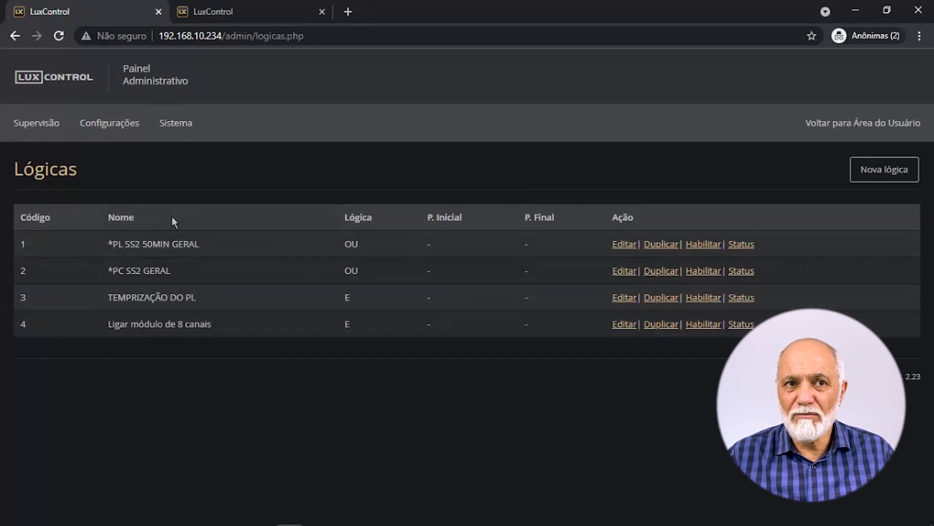
# Open Sistema > Atualizações and highlight the current firmware version 2.23.
pyautogui.moveTo(176, 127)
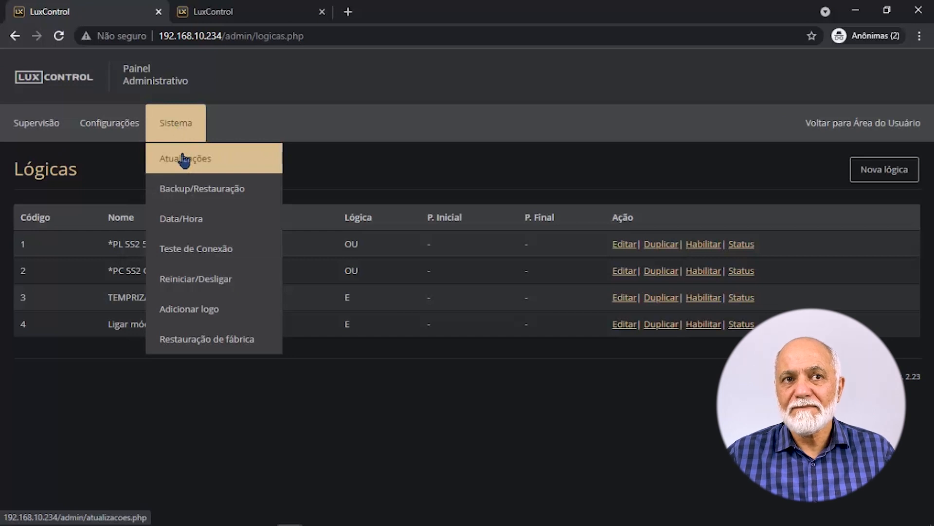
pyautogui.moveTo(35, 140)
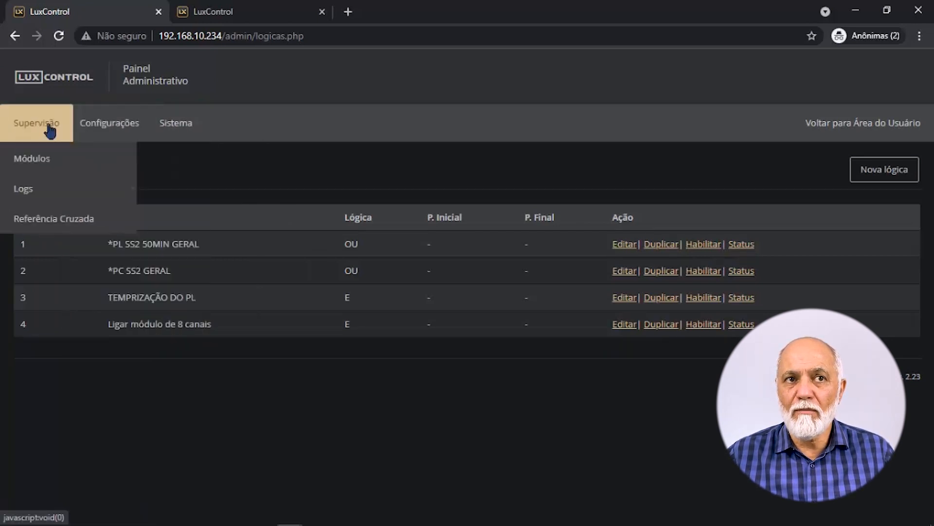
pyautogui.moveTo(92, 130)
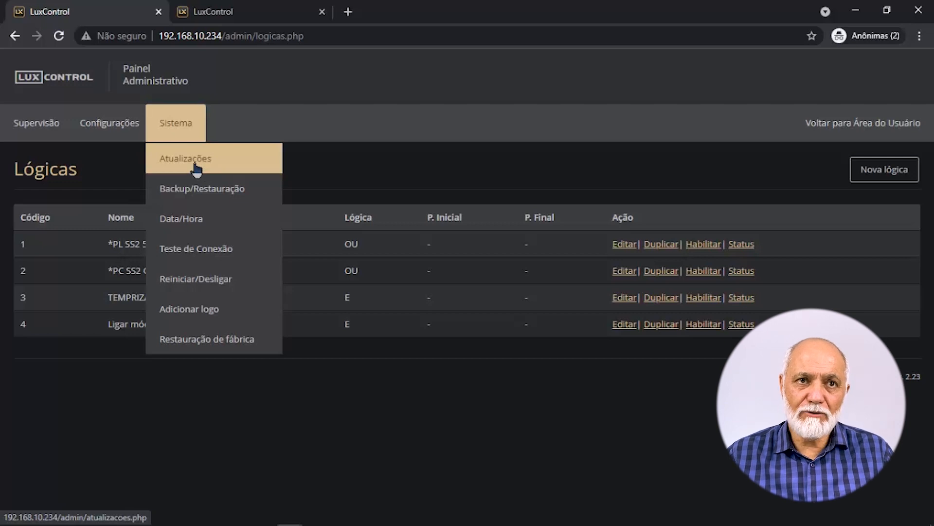
pyautogui.click(196, 169)
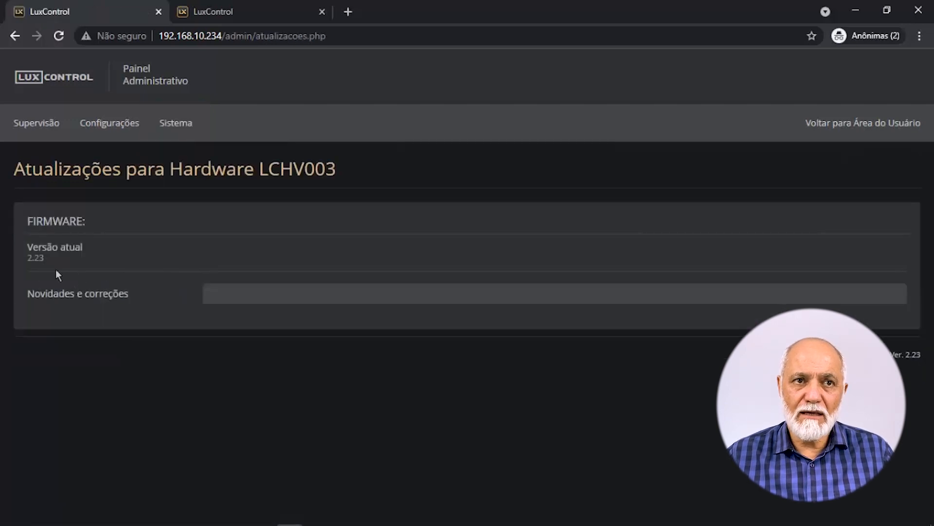
pyautogui.moveTo(28, 258); pyautogui.dragTo(51, 256)
pyautogui.click(176, 122)
# Open Backup/Restauração, highlight the 'Nenhuma unidade localizada.' error, and dismiss it.
pyautogui.click(175, 191)
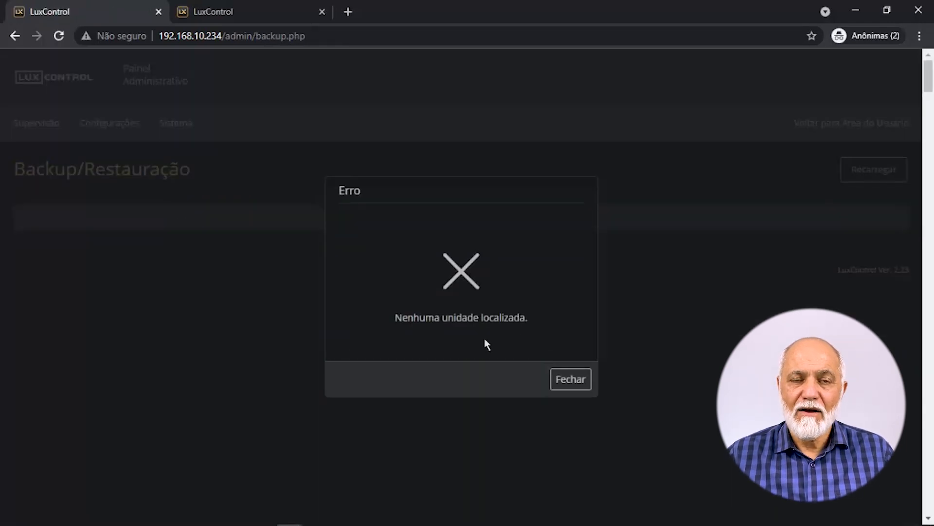
pyautogui.moveTo(407, 321); pyautogui.dragTo(519, 323)
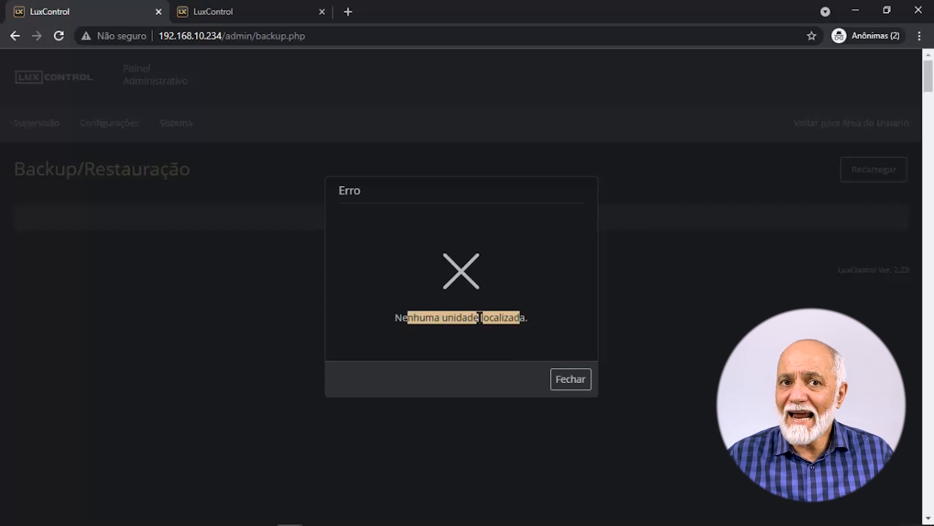
pyautogui.moveTo(527, 316); pyautogui.dragTo(390, 317)
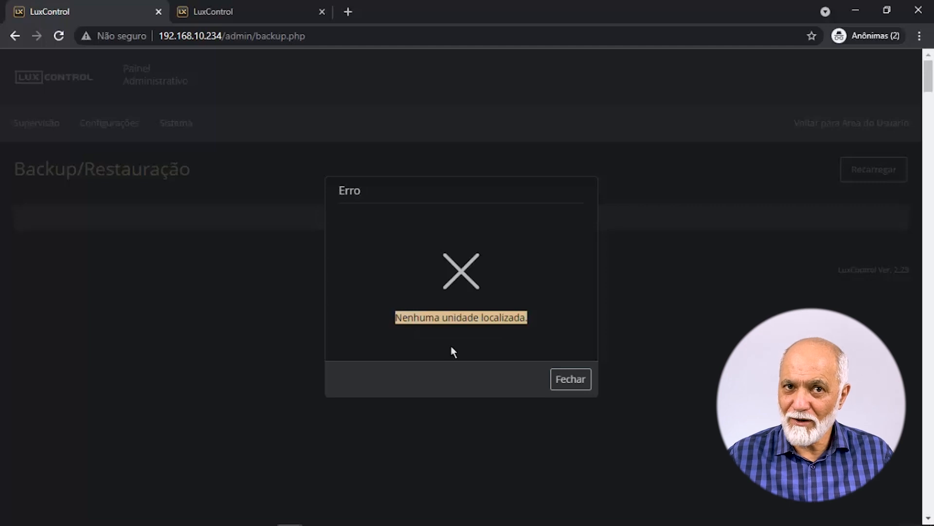
pyautogui.click(761, 297)
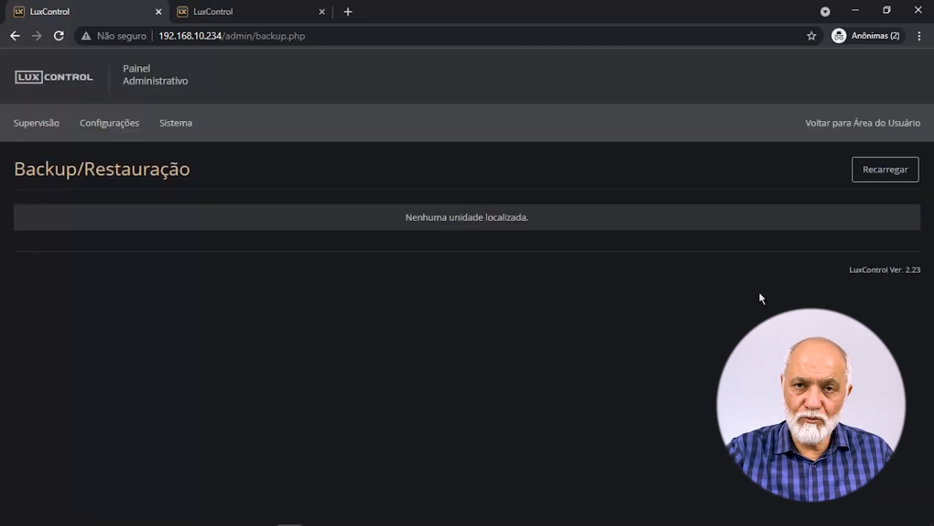
pyautogui.click(887, 172)
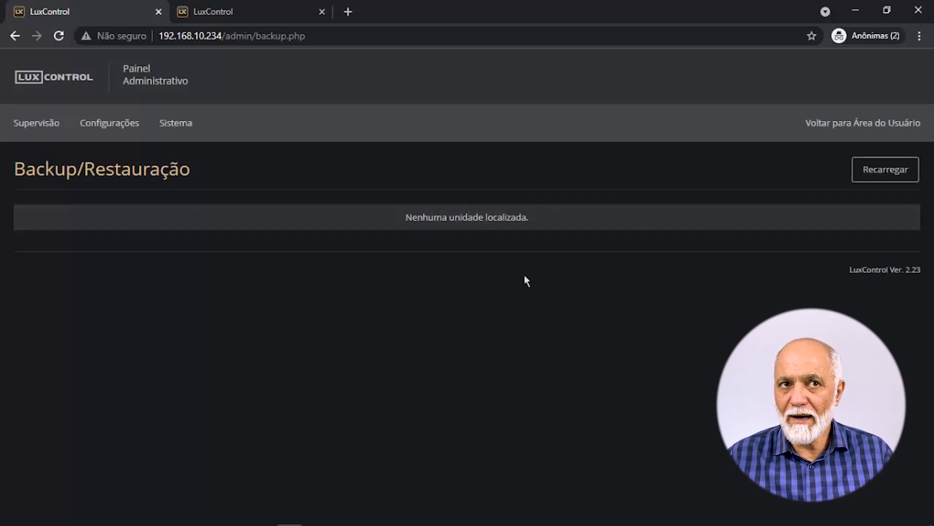
pyautogui.click(175, 122)
# View the controller's Data/Hora page and IP address, then run the Teste de Conexão checks.
pyautogui.click(195, 232)
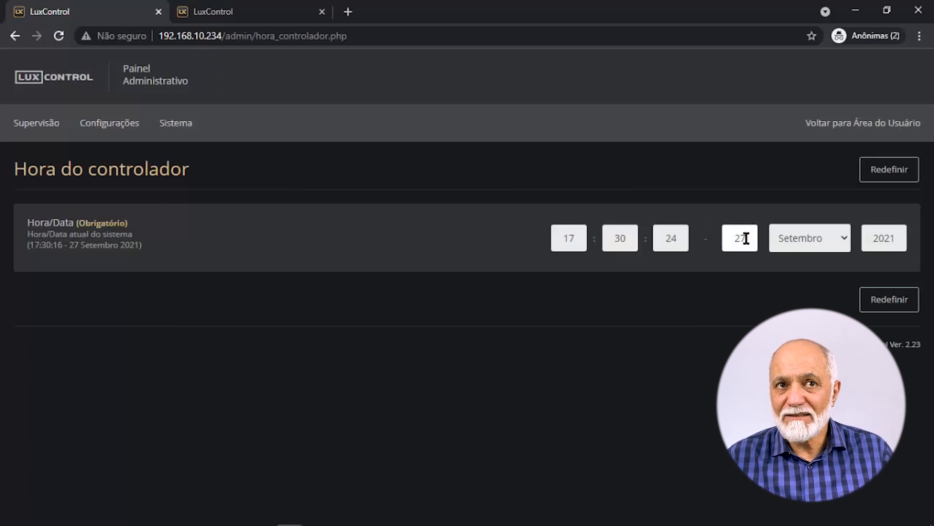
pyautogui.moveTo(222, 36); pyautogui.dragTo(158, 36)
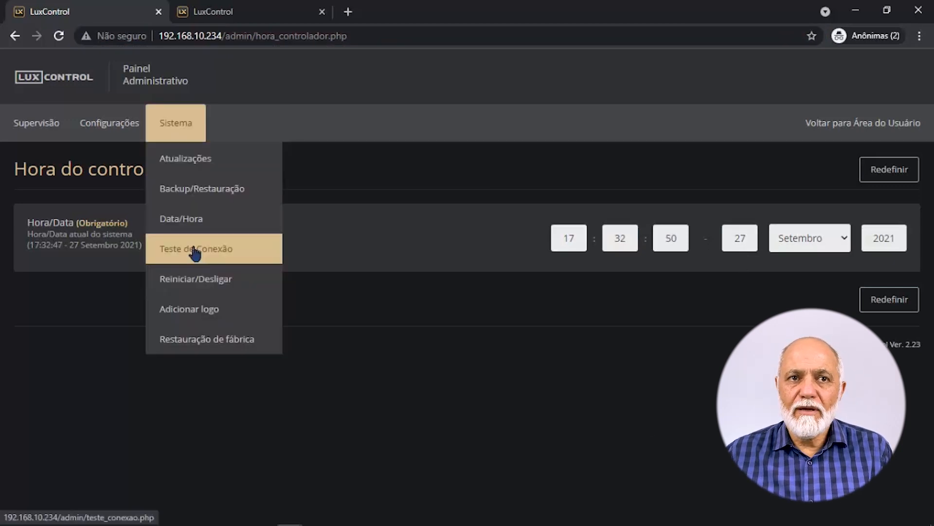
pyautogui.click(195, 251)
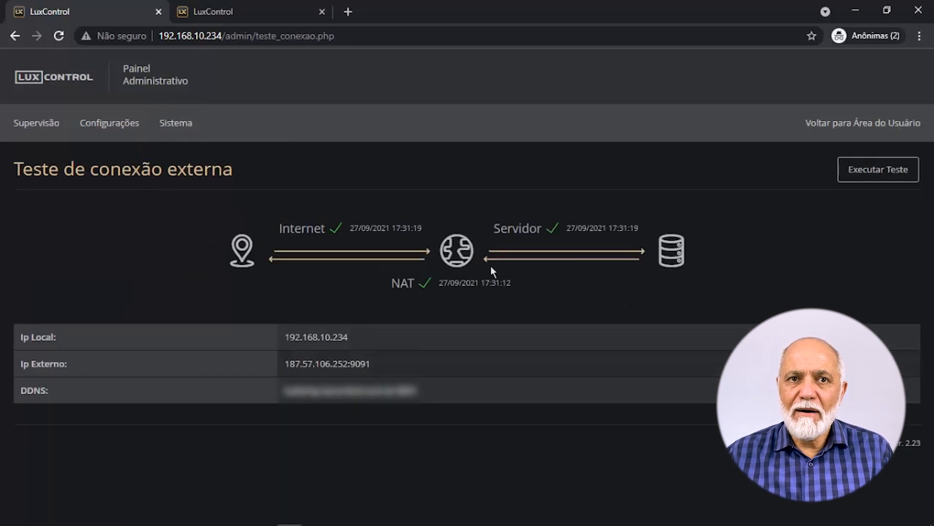
pyautogui.doubleClick(415, 282)
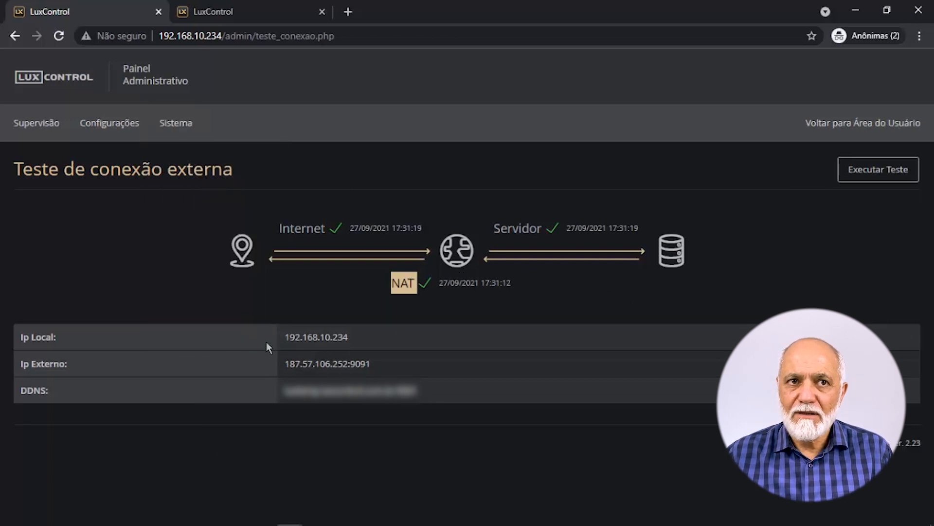
pyautogui.moveTo(188, 137)
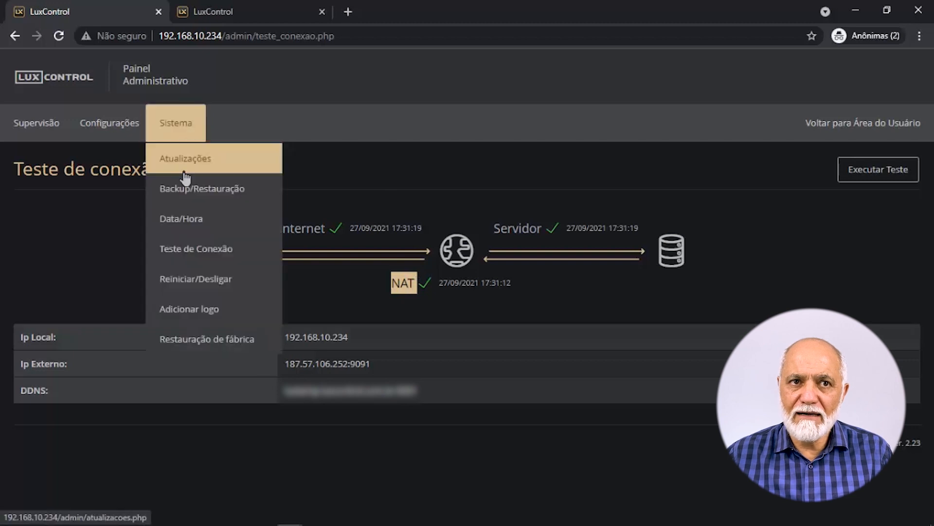
pyautogui.click(189, 284)
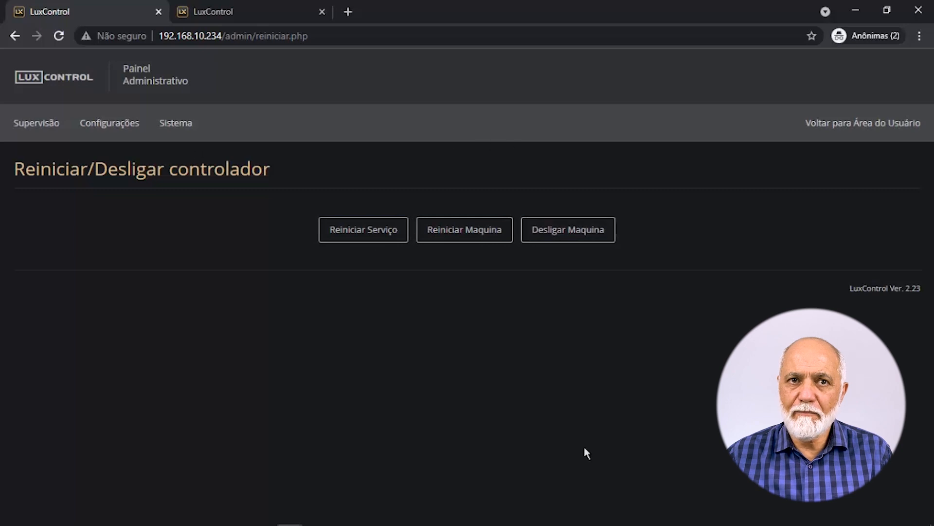
# Show the Reiniciar/Desligar page with restart service, restart and shut down machine options.
pyautogui.moveTo(176, 123)
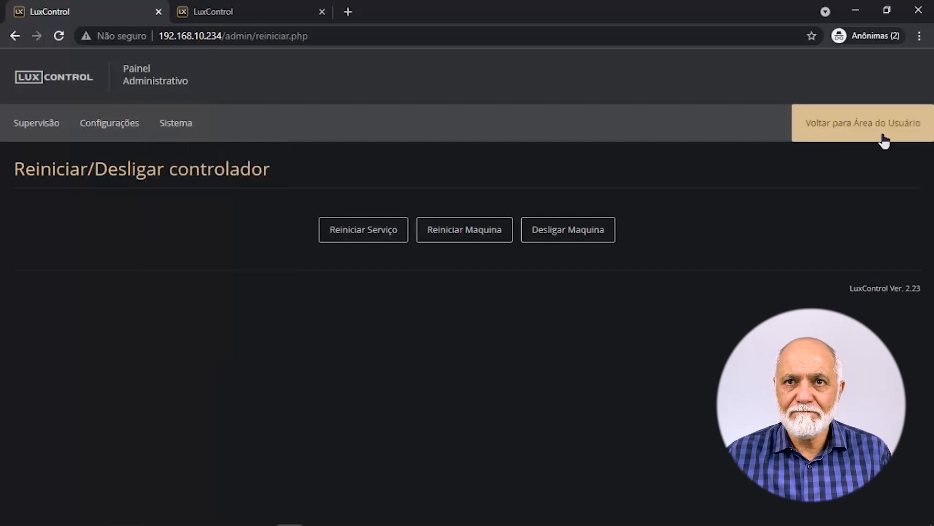
# Go to the user area, re-enter GERENCIAMENTO > Administração, and reach Sistema > Adicionar logo.
pyautogui.click(842, 129)
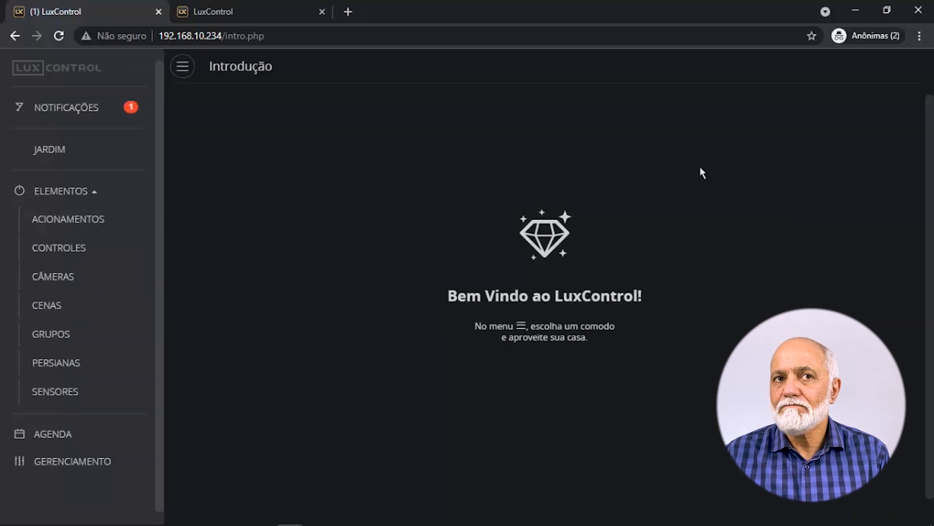
pyautogui.click(73, 469)
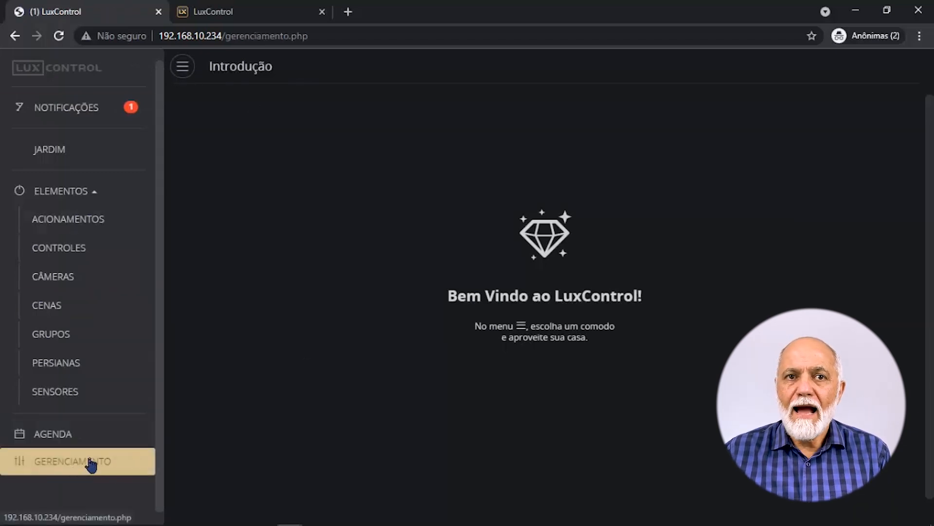
pyautogui.click(476, 324)
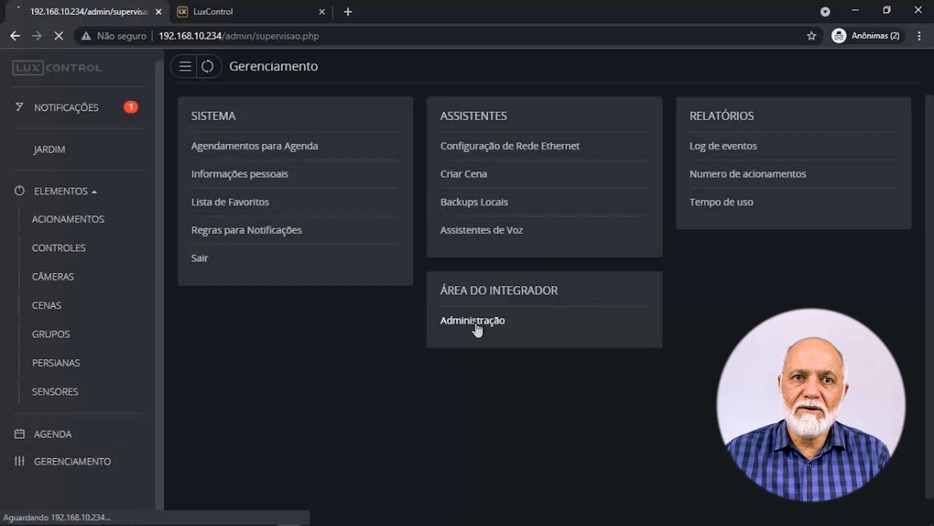
pyautogui.moveTo(191, 124)
pyautogui.click(195, 312)
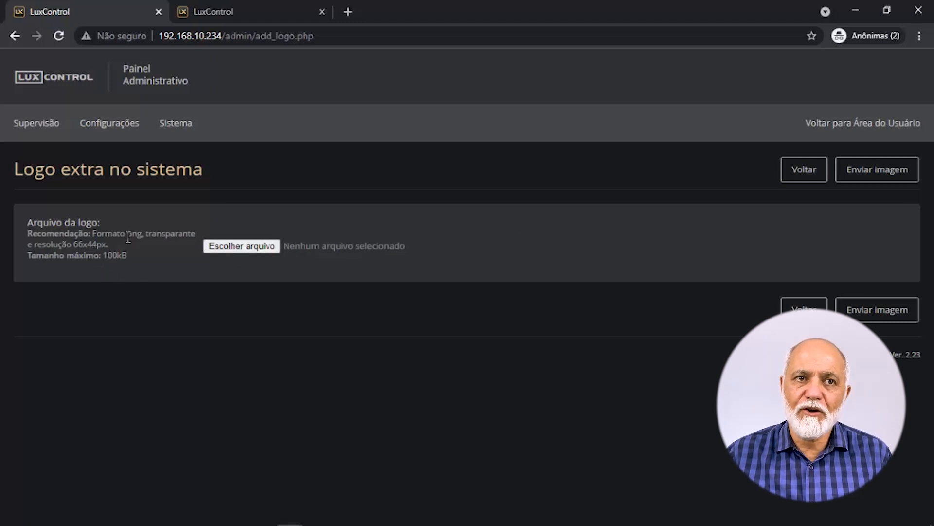
# Highlight the logo format, transparency and resolution requirements, then return to the user area.
pyautogui.moveTo(128, 237); pyautogui.dragTo(142, 245)
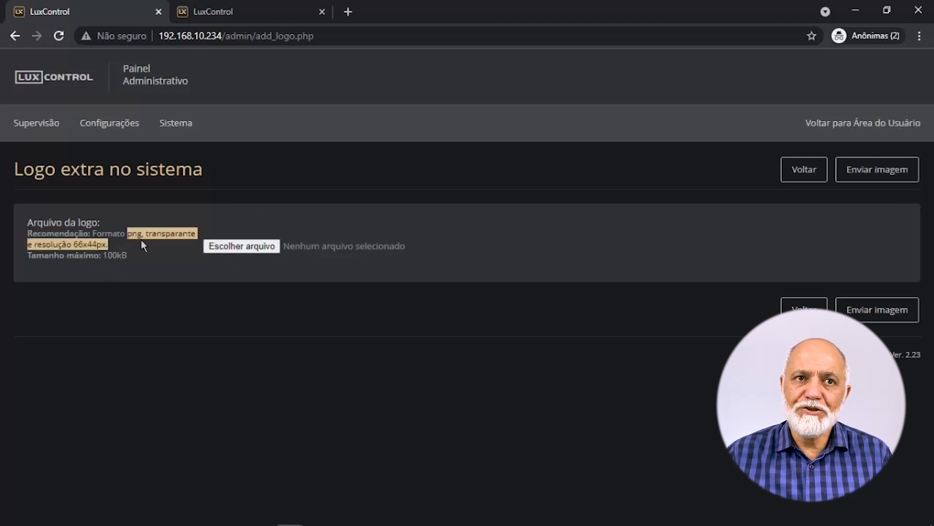
pyautogui.click(151, 263)
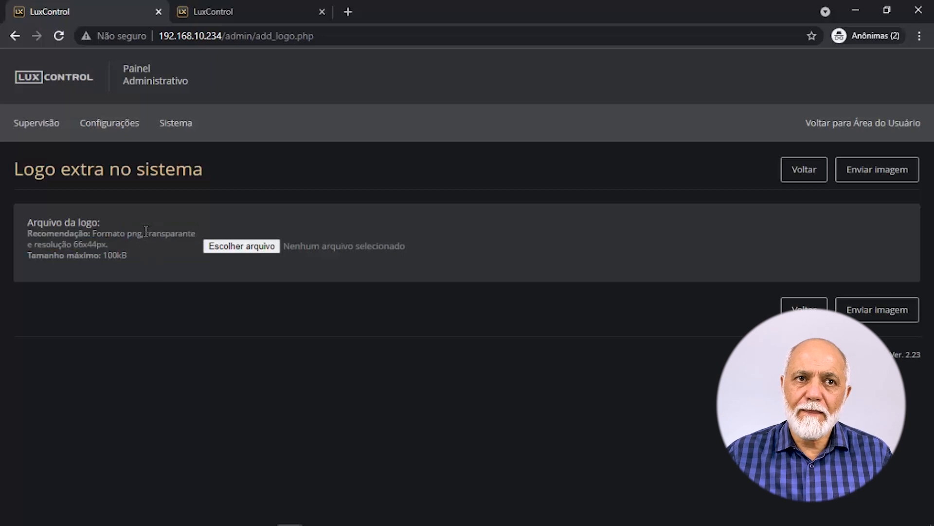
pyautogui.moveTo(146, 232); pyautogui.dragTo(196, 233)
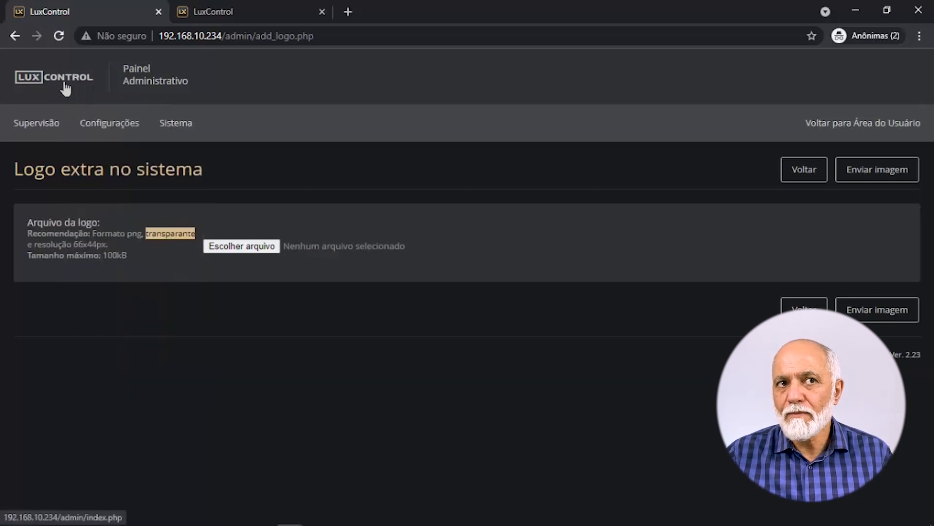
pyautogui.click(858, 129)
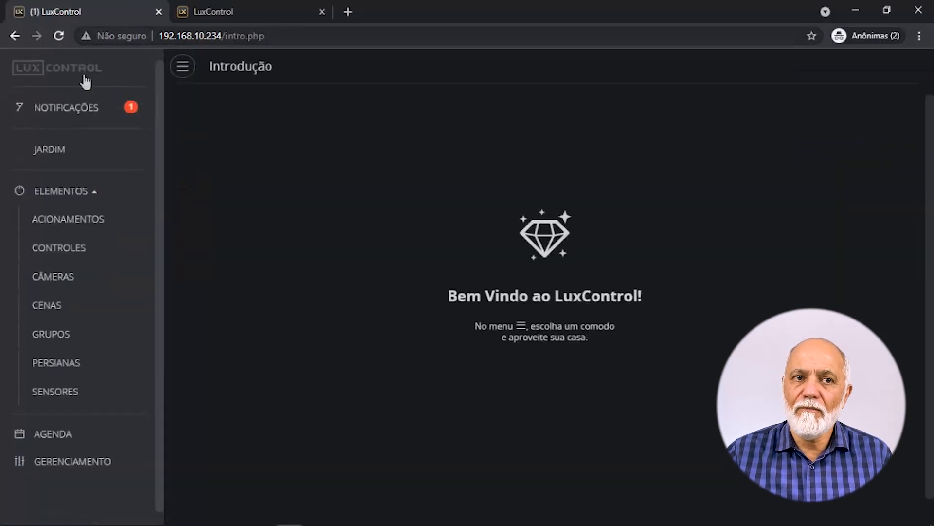
# Re-enter the admin panel and bring up the Restauração de fábrica page.
pyautogui.click(168, 132)
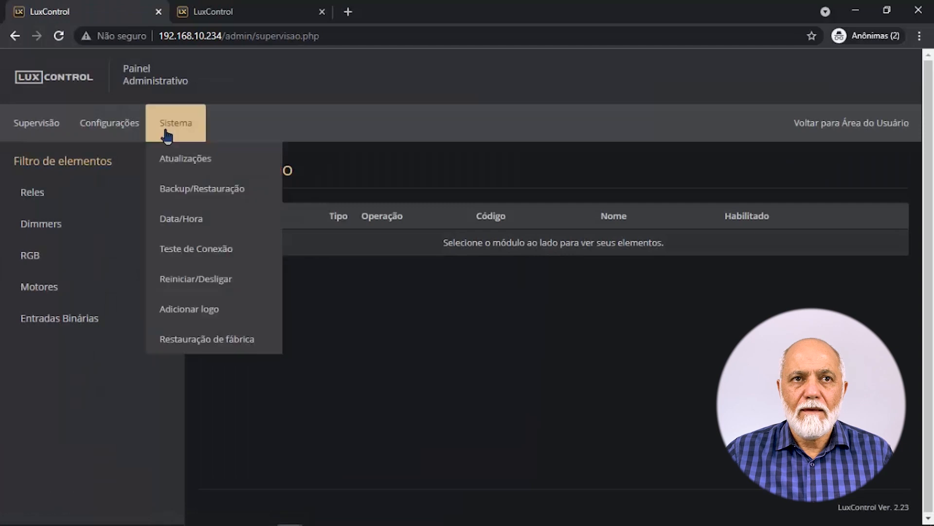
pyautogui.click(196, 341)
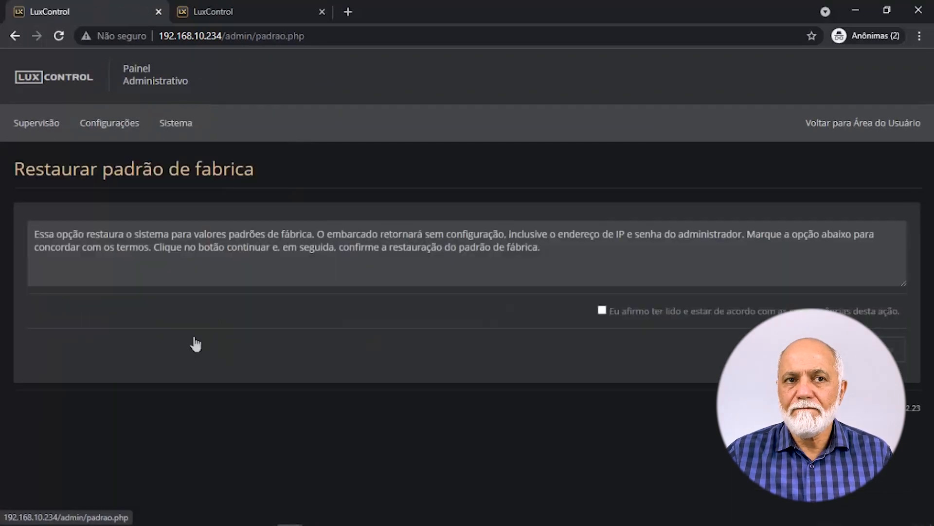